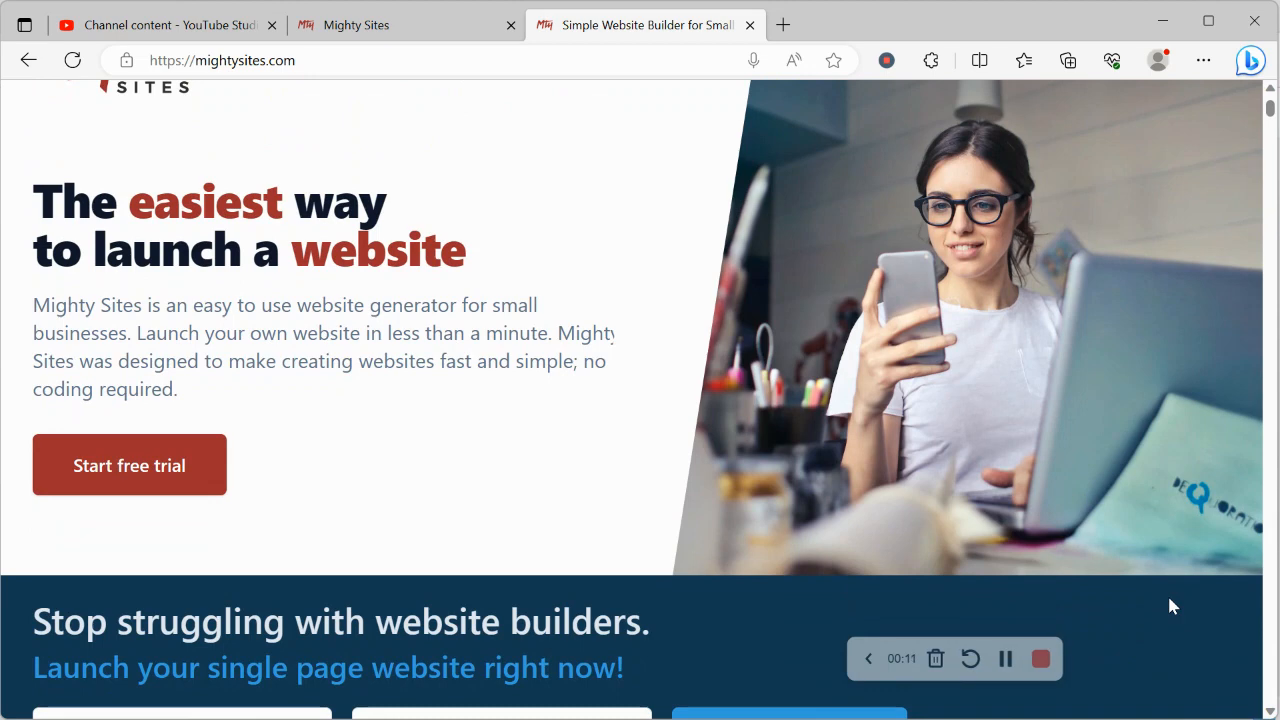
Step: Look through the Mighty Sites home page, including the website generator form, the small business blog and the one-page website features
scroll(1169, 599, "down", 1)
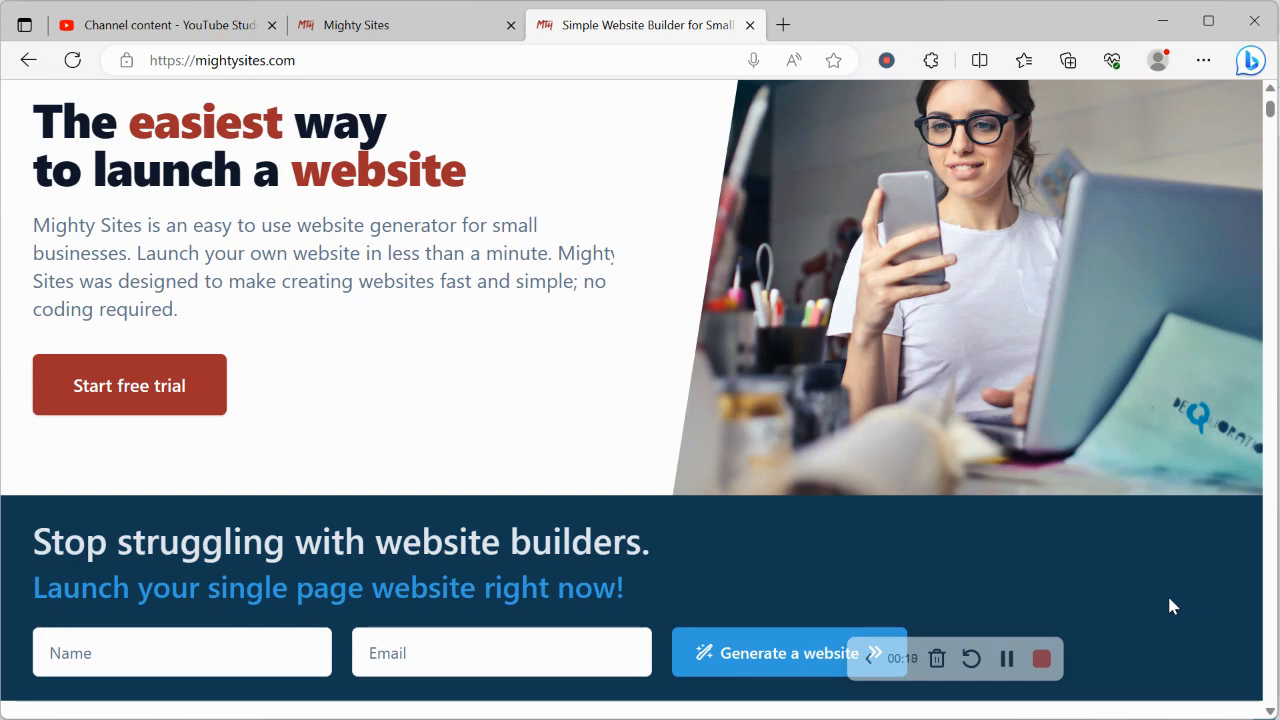
scroll(1172, 606, "down", 5)
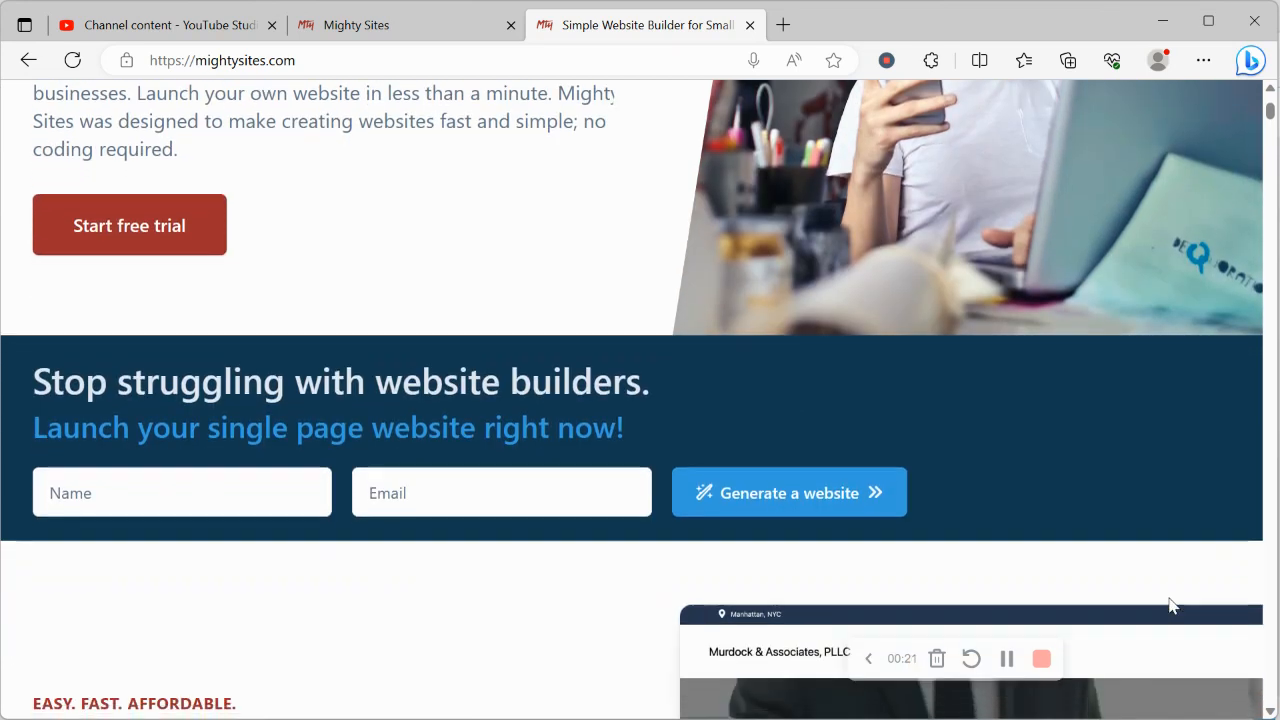
scroll(1172, 606, "down", 1)
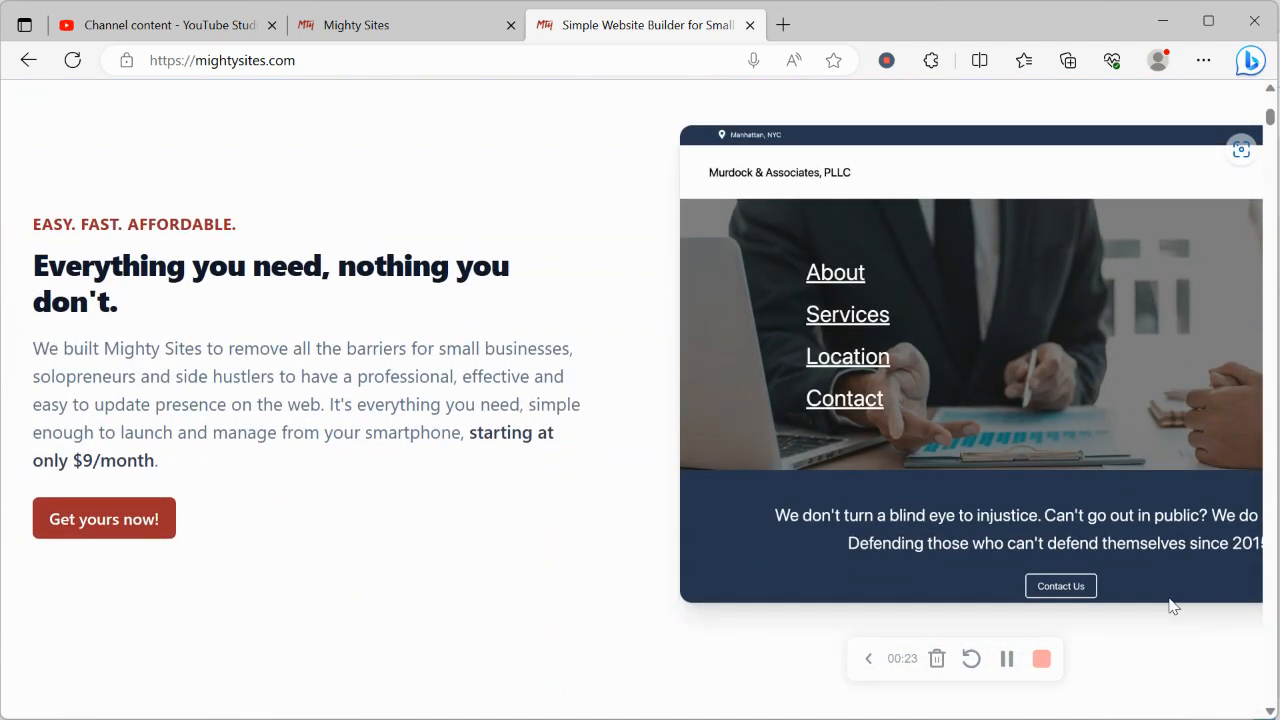
scroll(1172, 606, "down", 1)
scroll(1172, 606, "down", 1)
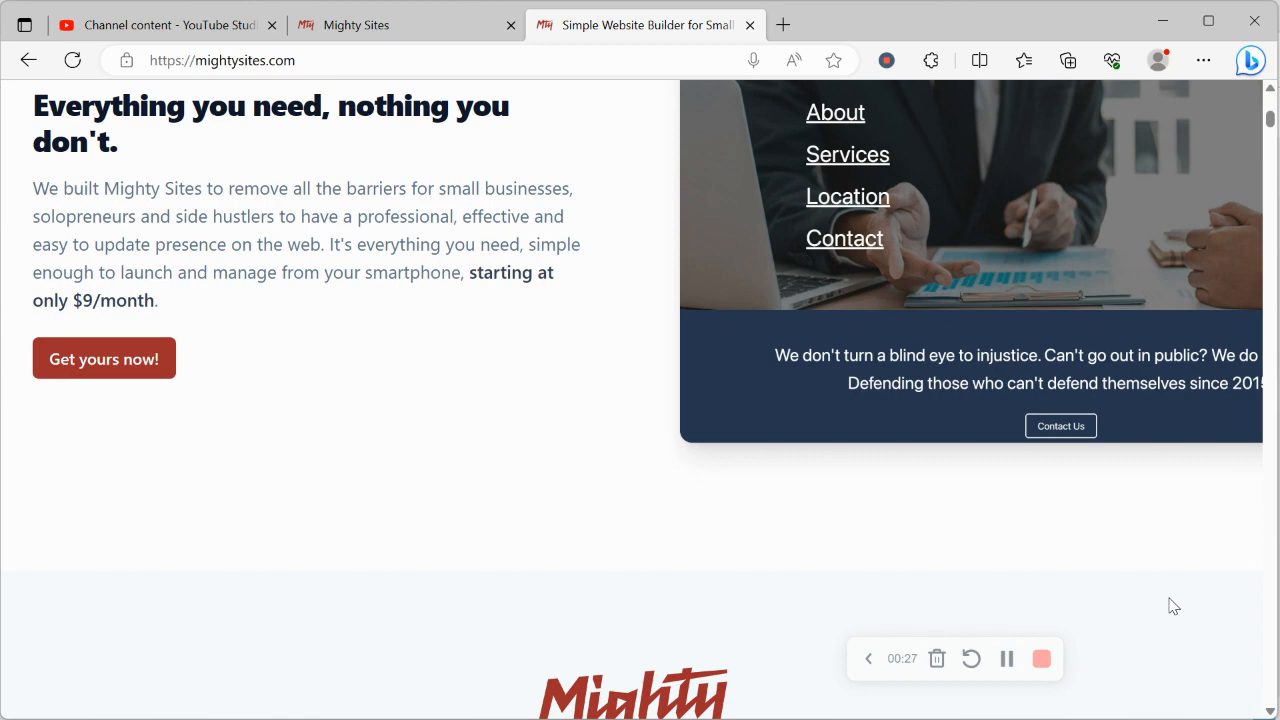
scroll(1172, 606, "down", 1)
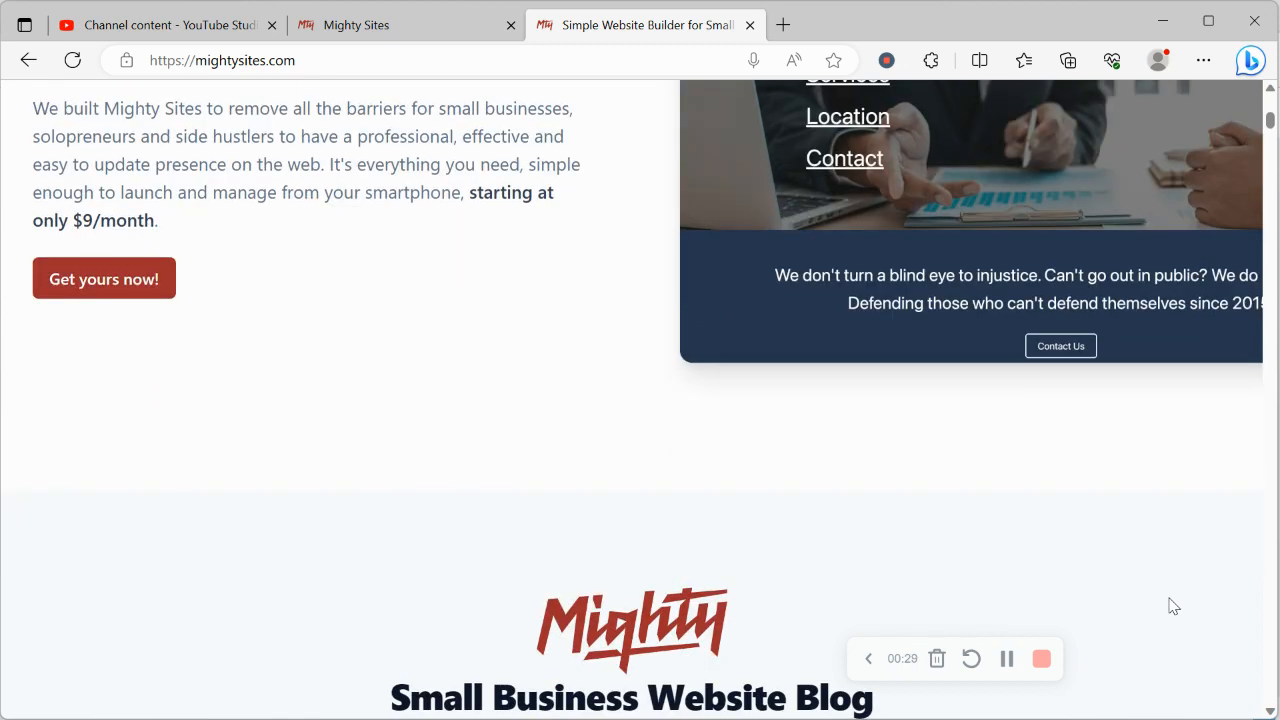
scroll(1172, 606, "down", 8)
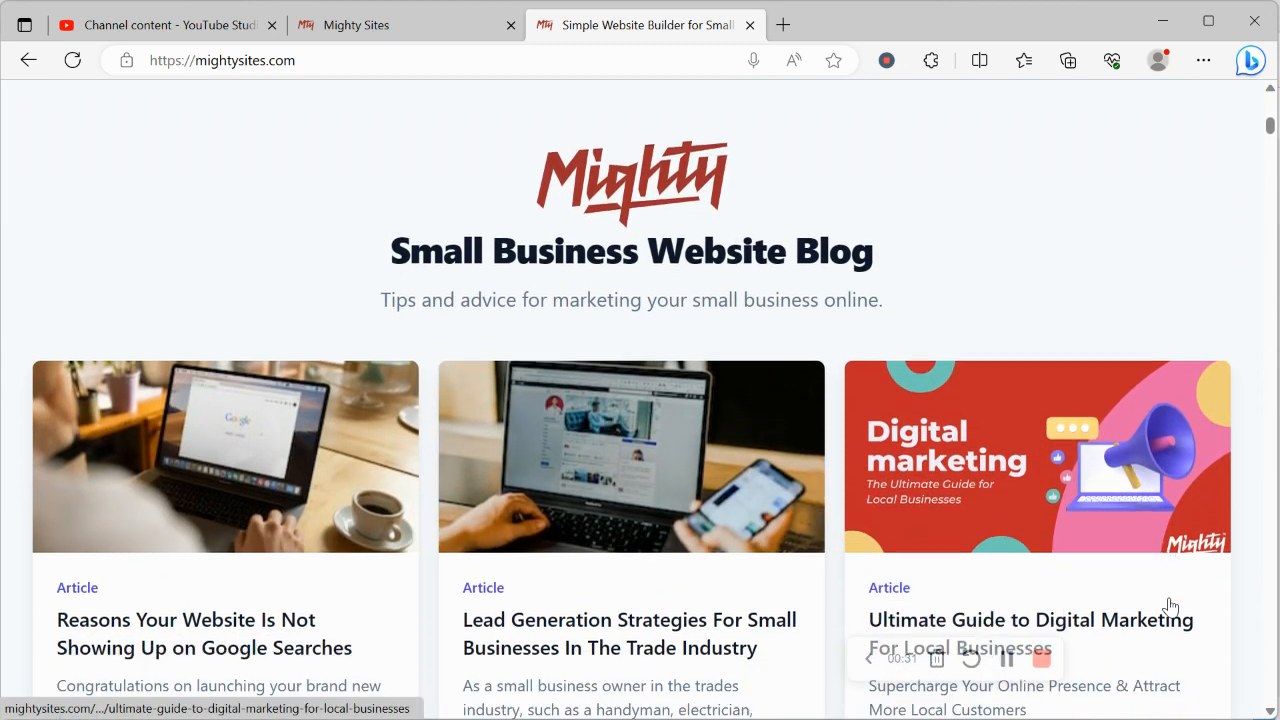
scroll(1170, 606, "down", 7)
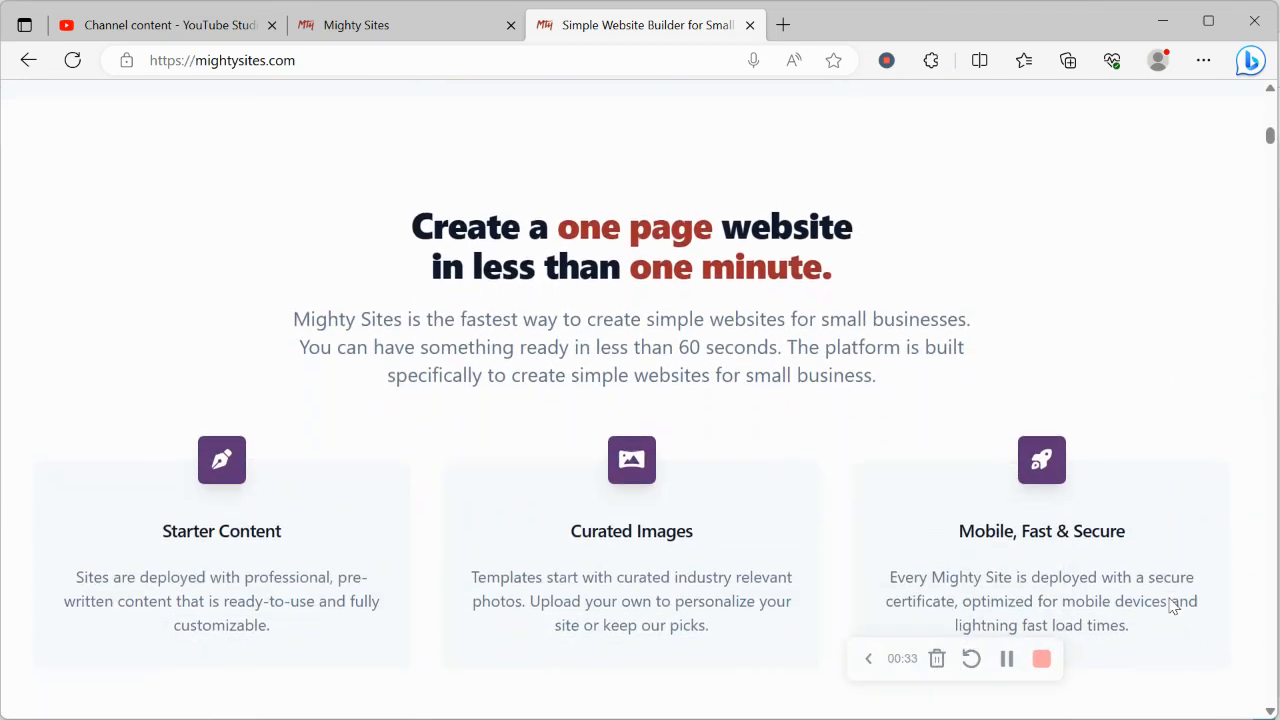
left_click_drag(420, 222, 903, 277)
left_click(214, 337)
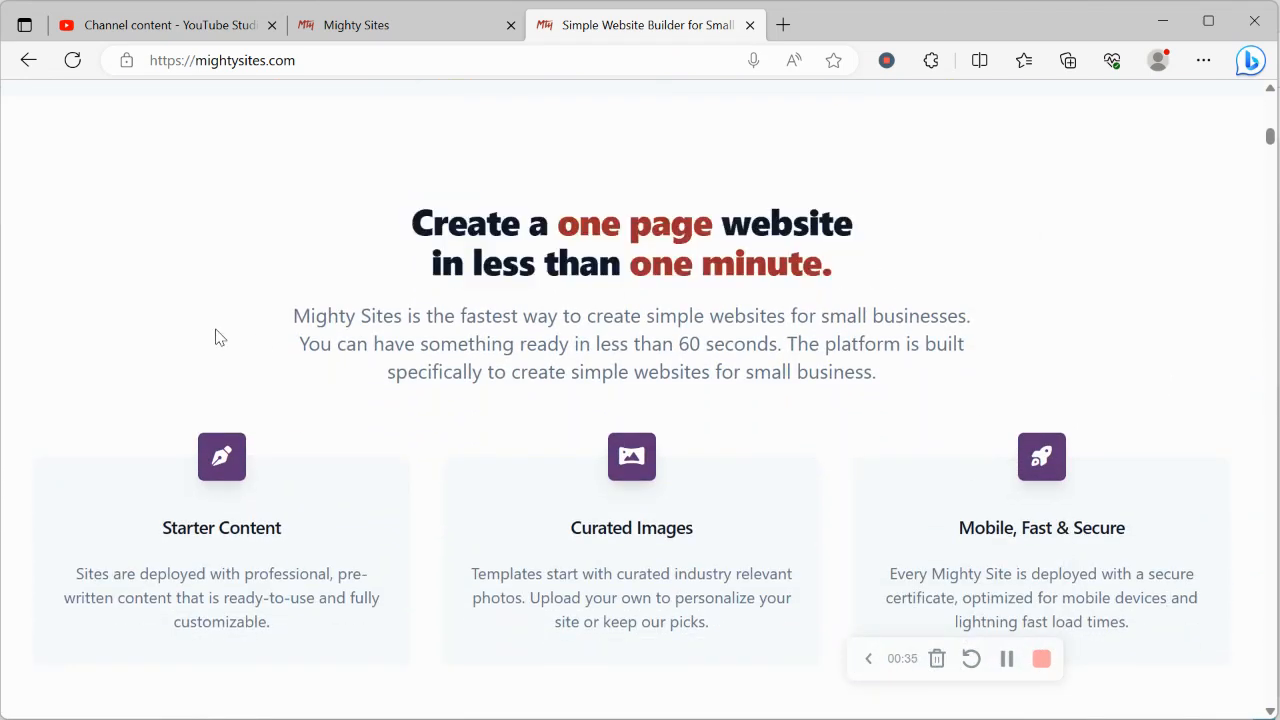
scroll(217, 330, "down", 6)
Step: Search the markets on the site creation page for "refl" and choose the Reflexologist template
left_click(335, 22)
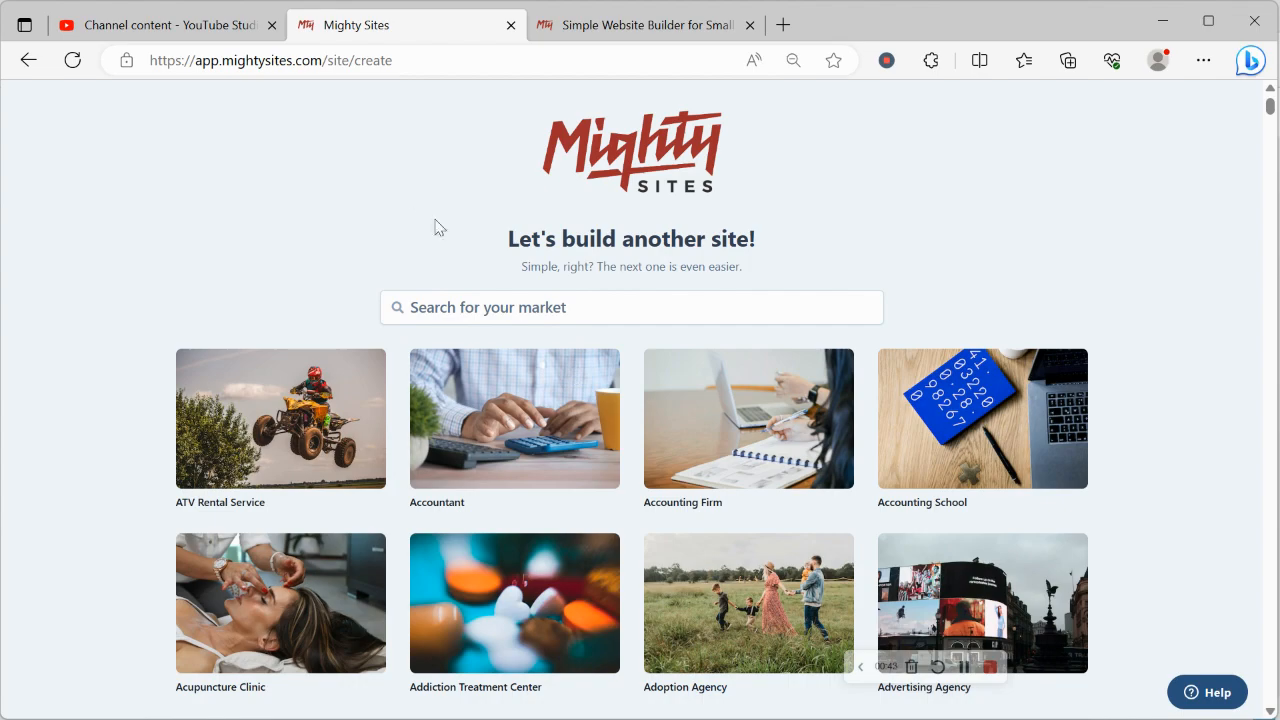
scroll(320, 240, "down", 1)
scroll(319, 241, "down", 8)
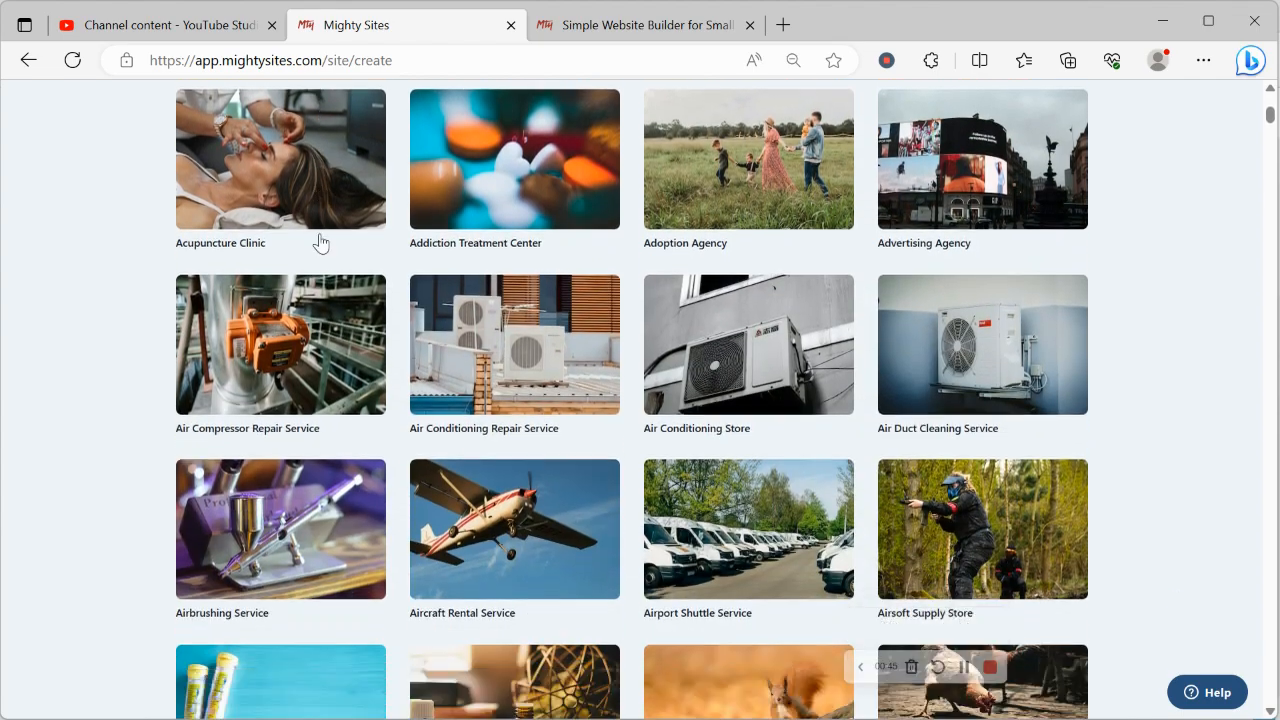
scroll(319, 241, "down", 2)
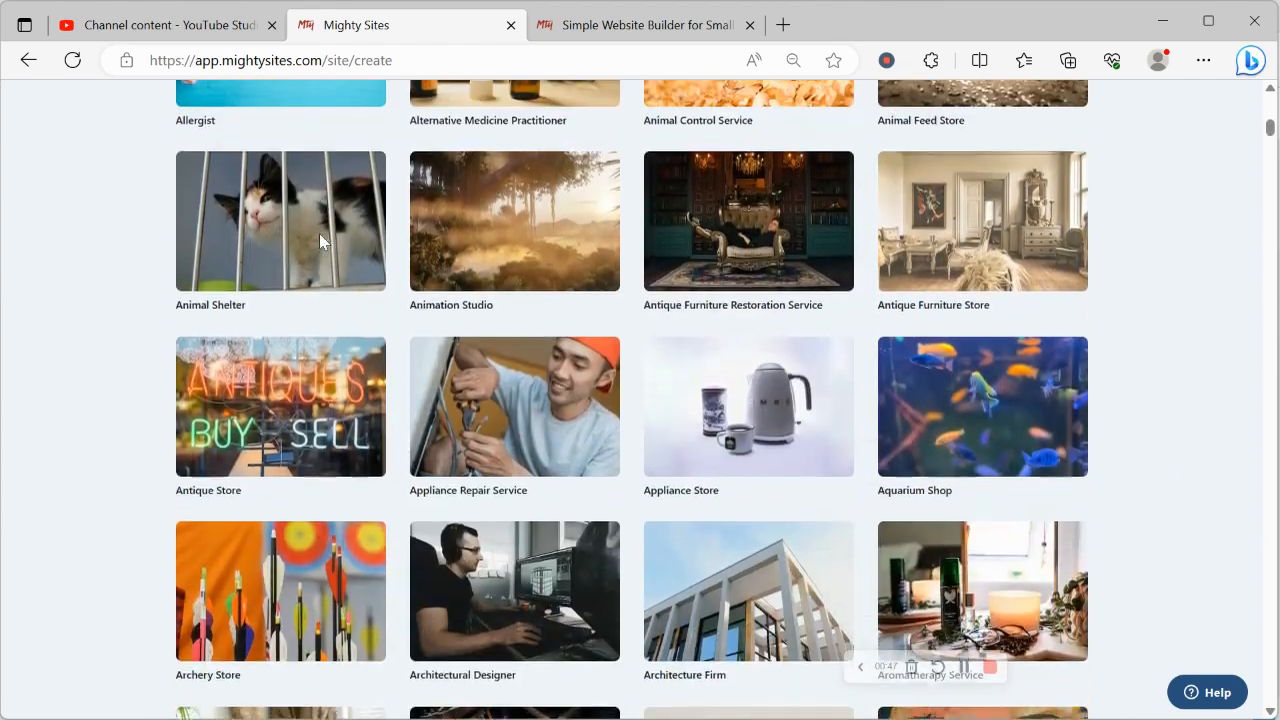
scroll(319, 241, "up", 7)
scroll(320, 240, "up", 5)
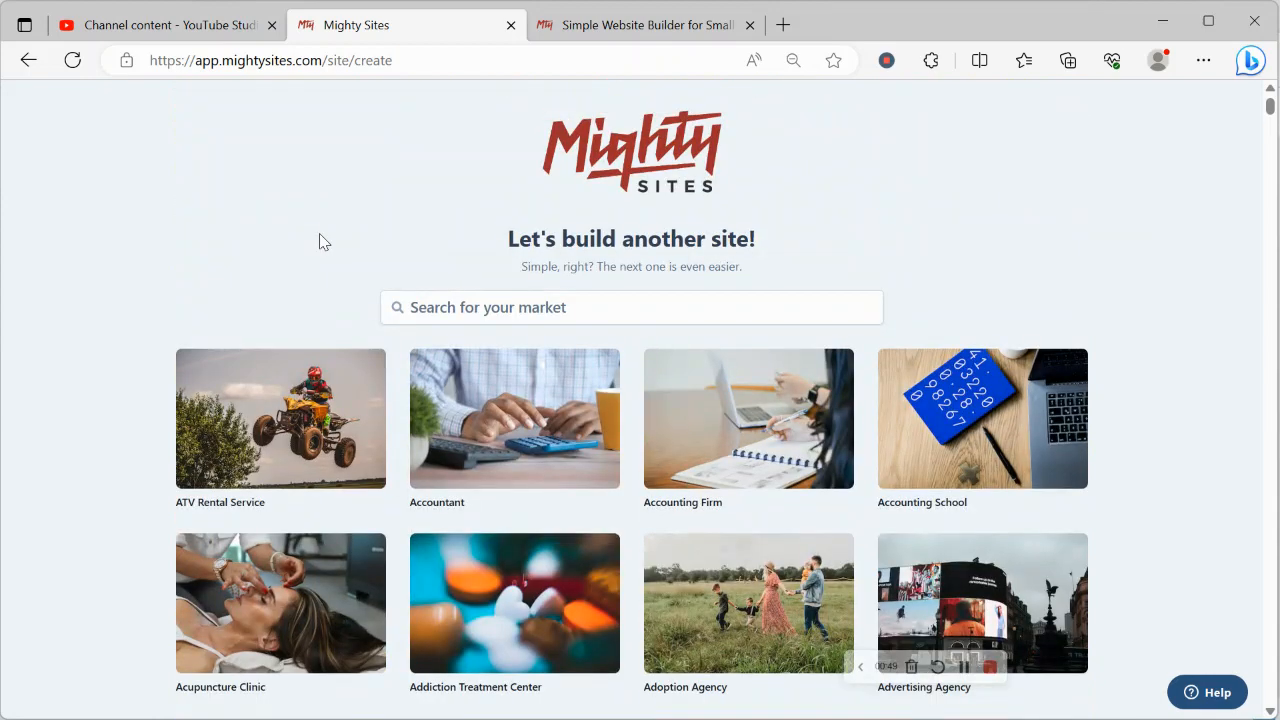
left_click(514, 293)
type("refl")
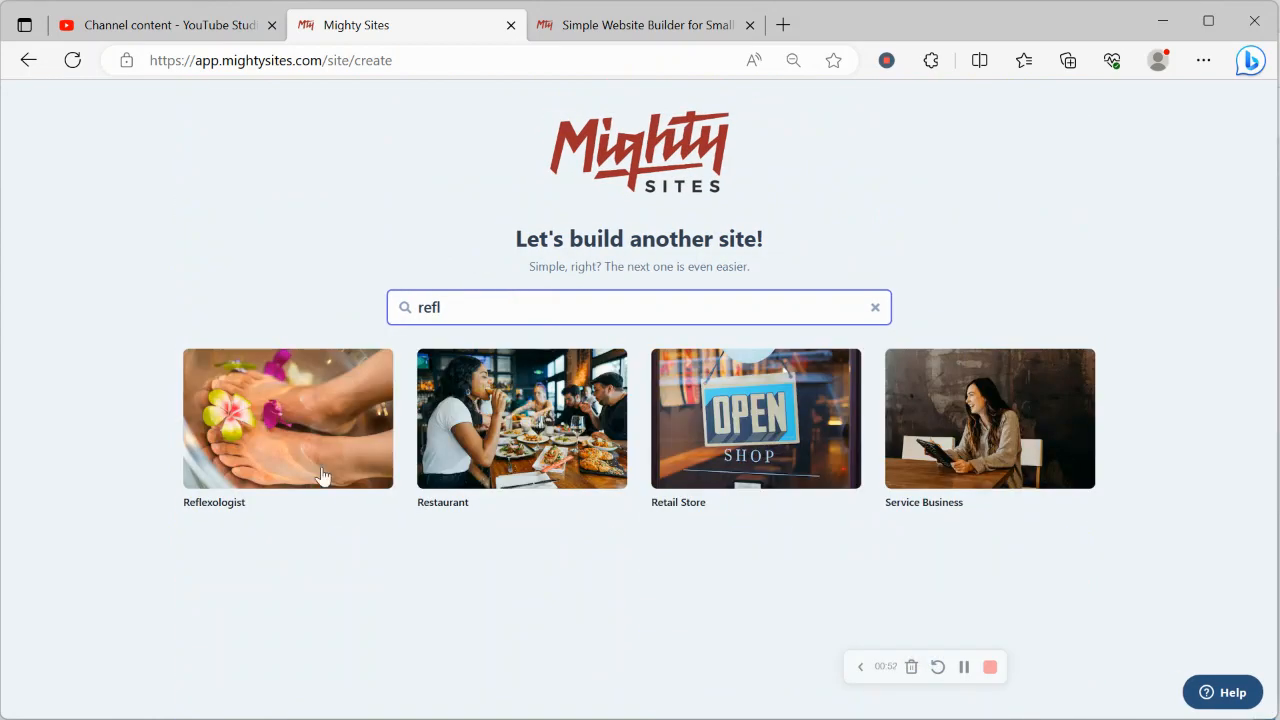
left_click(247, 418)
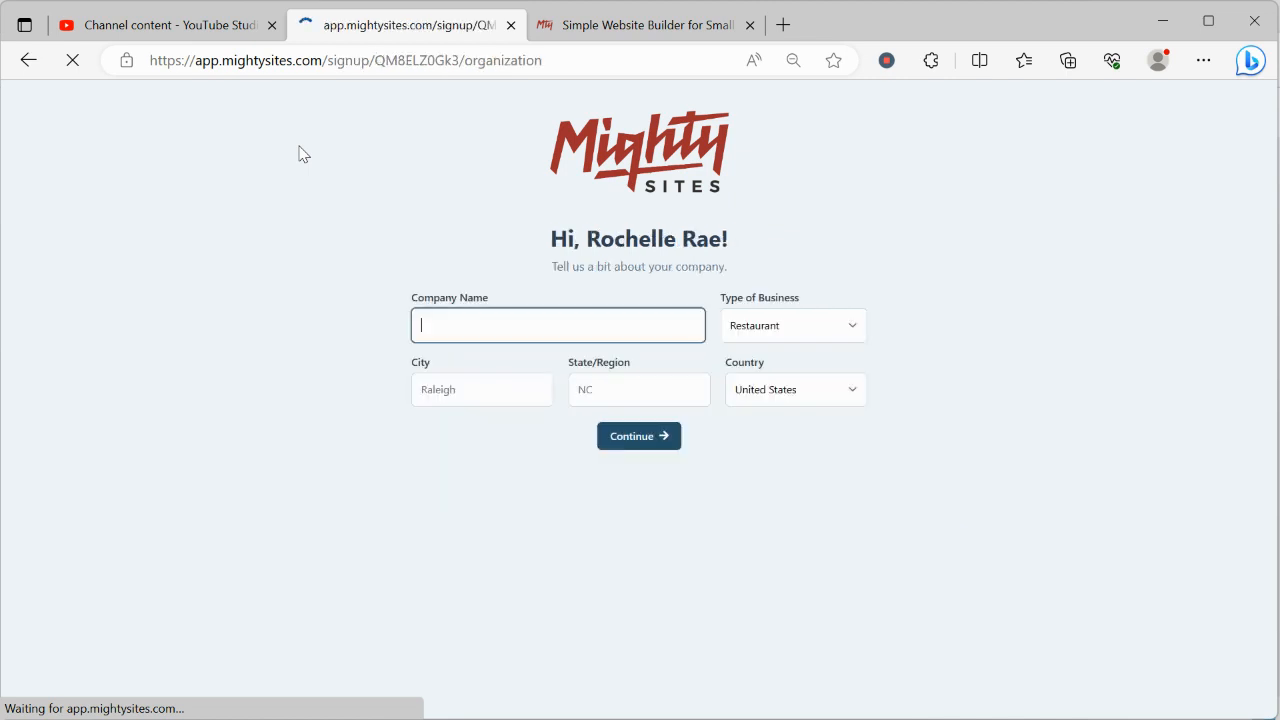
Step: Enter "Rochelle's Reflexology" as the company name
type("R")
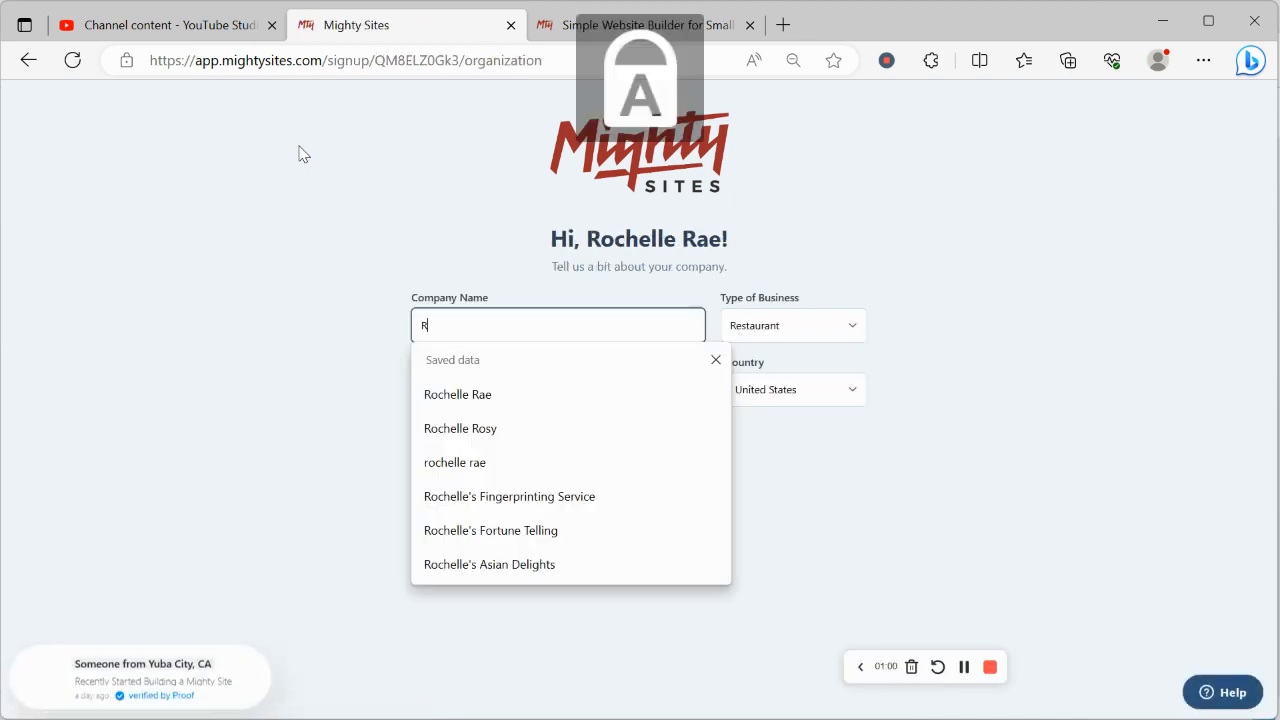
key("Caps_Lock")
type("ochelle")
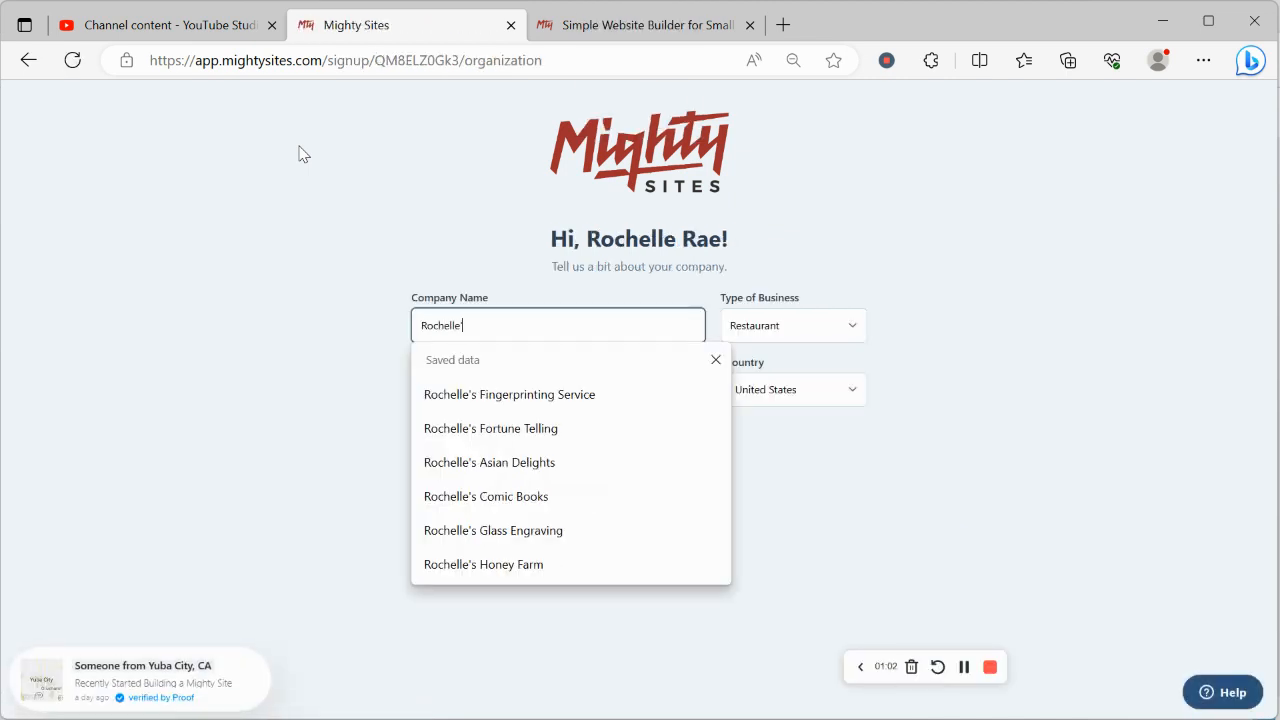
type("'s")
key("Caps_Lock")
type("R")
key("Caps_Lock")
type("eflexology")
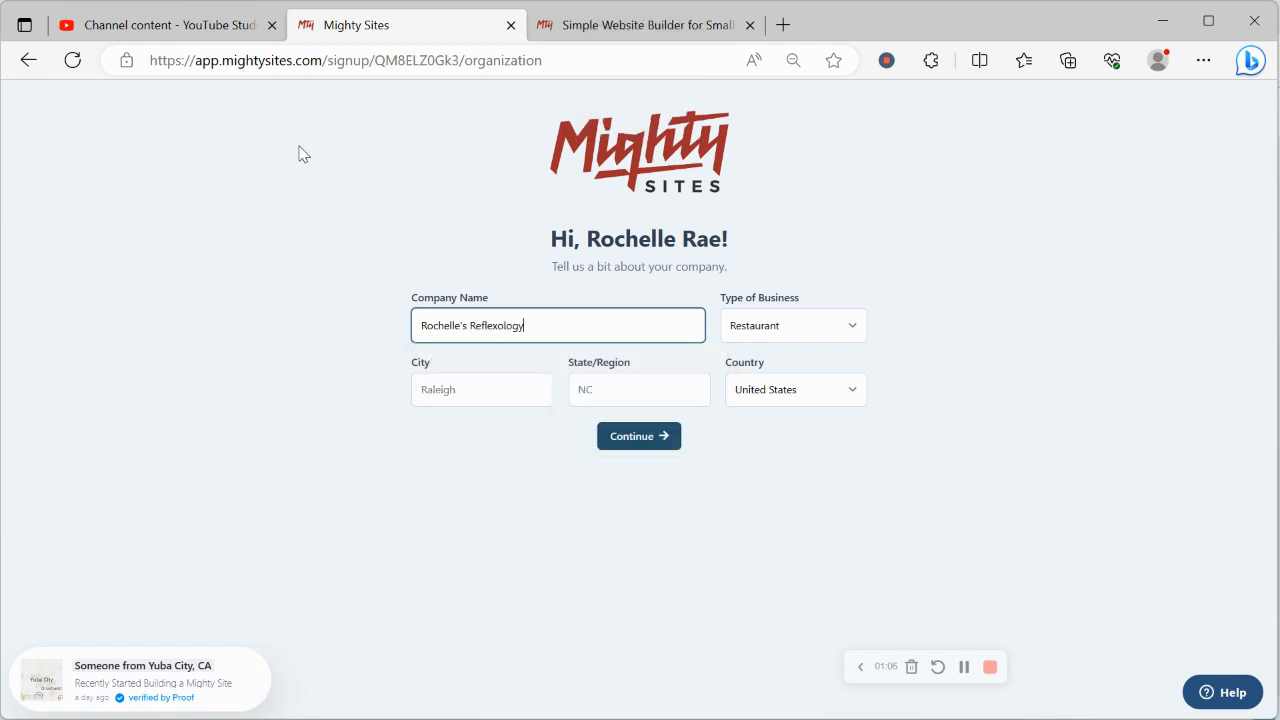
Step: Fill in the company's location with Denver as the city and Colorado as the state
left_click(484, 389)
key("Caps_Lock")
type("D")
key("Caps_Lock")
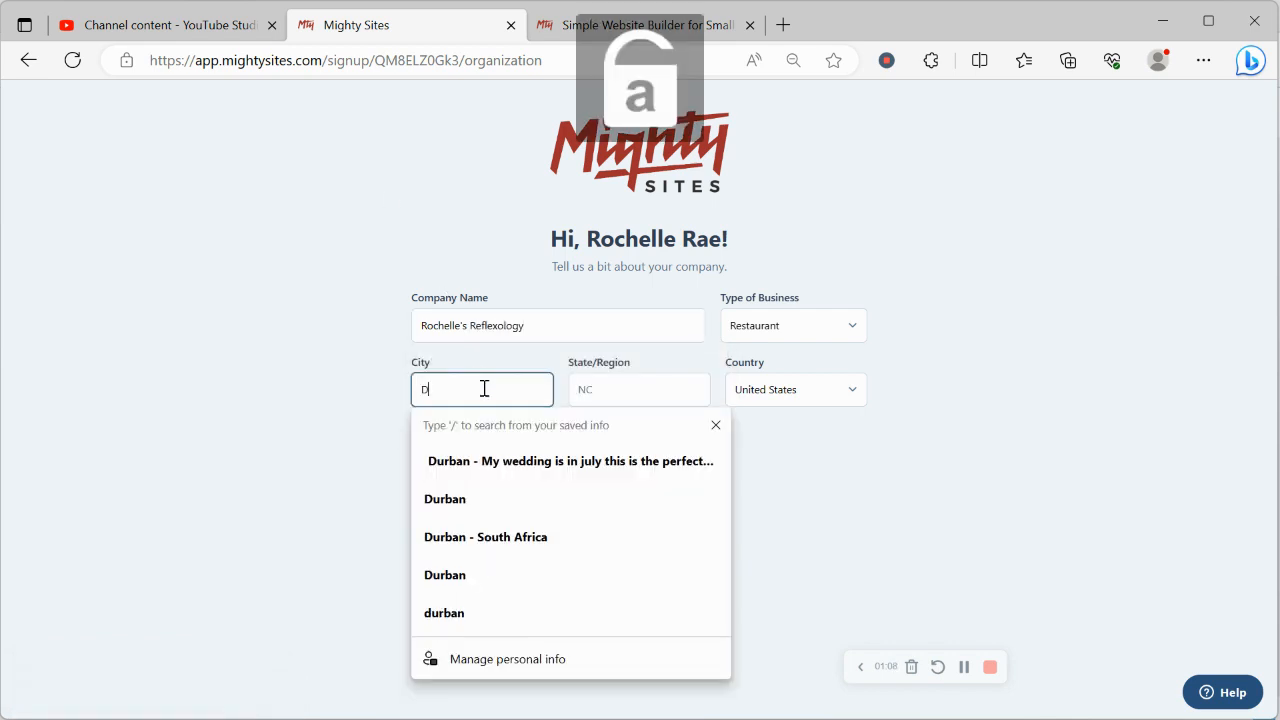
type("enver")
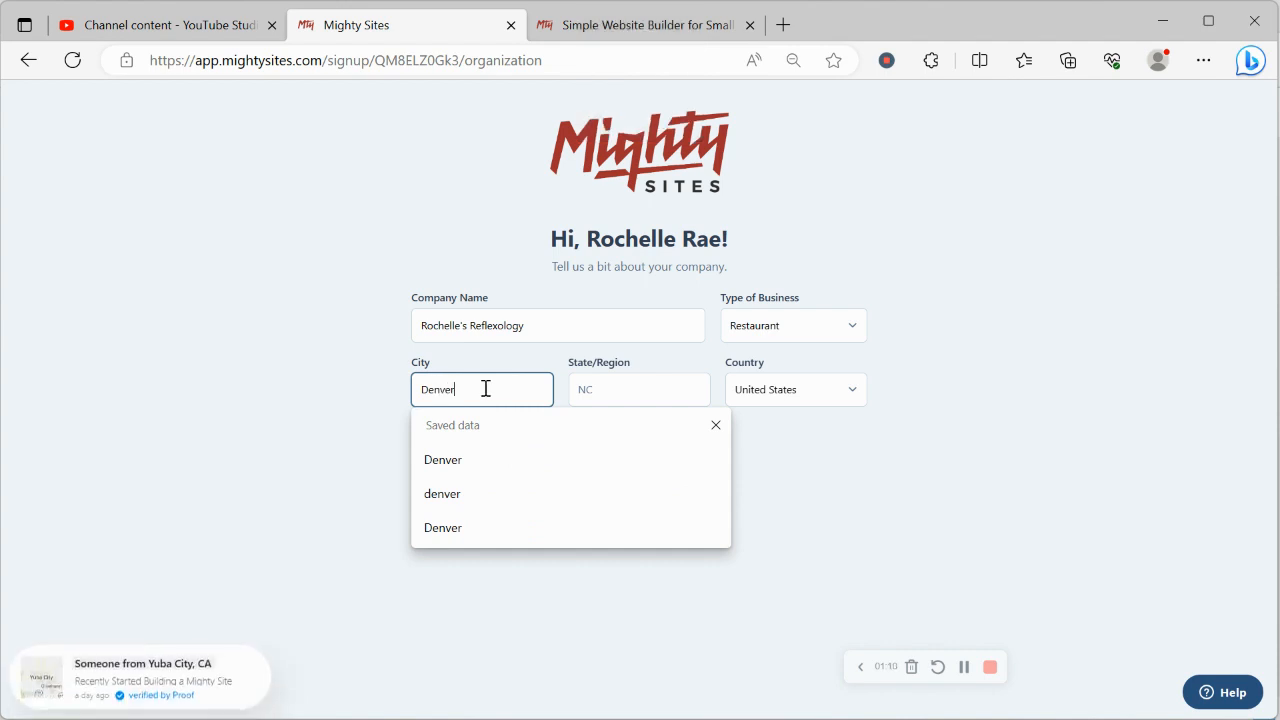
left_click(580, 391)
key("Caps_Lock")
type("C")
key("Caps_Lock")
type("olorado")
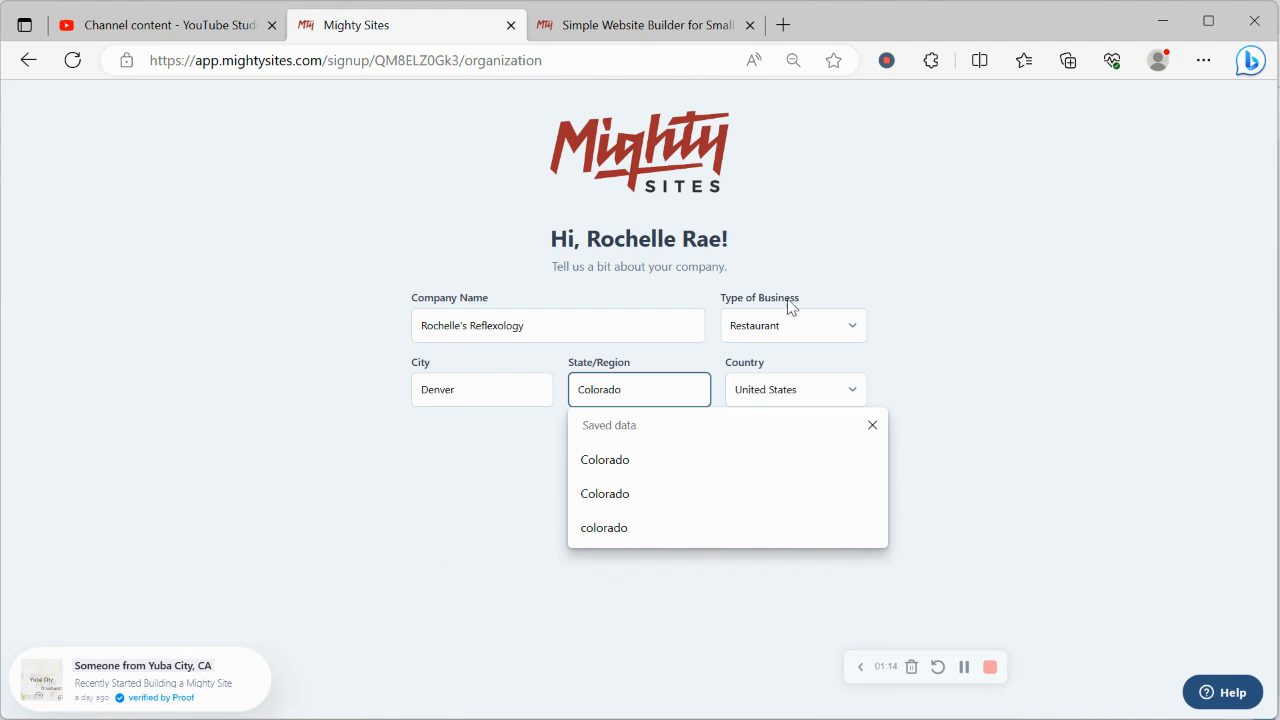
Step: Set the type of business to Service and submit the company details to generate the website
left_click(838, 318)
left_click(805, 383)
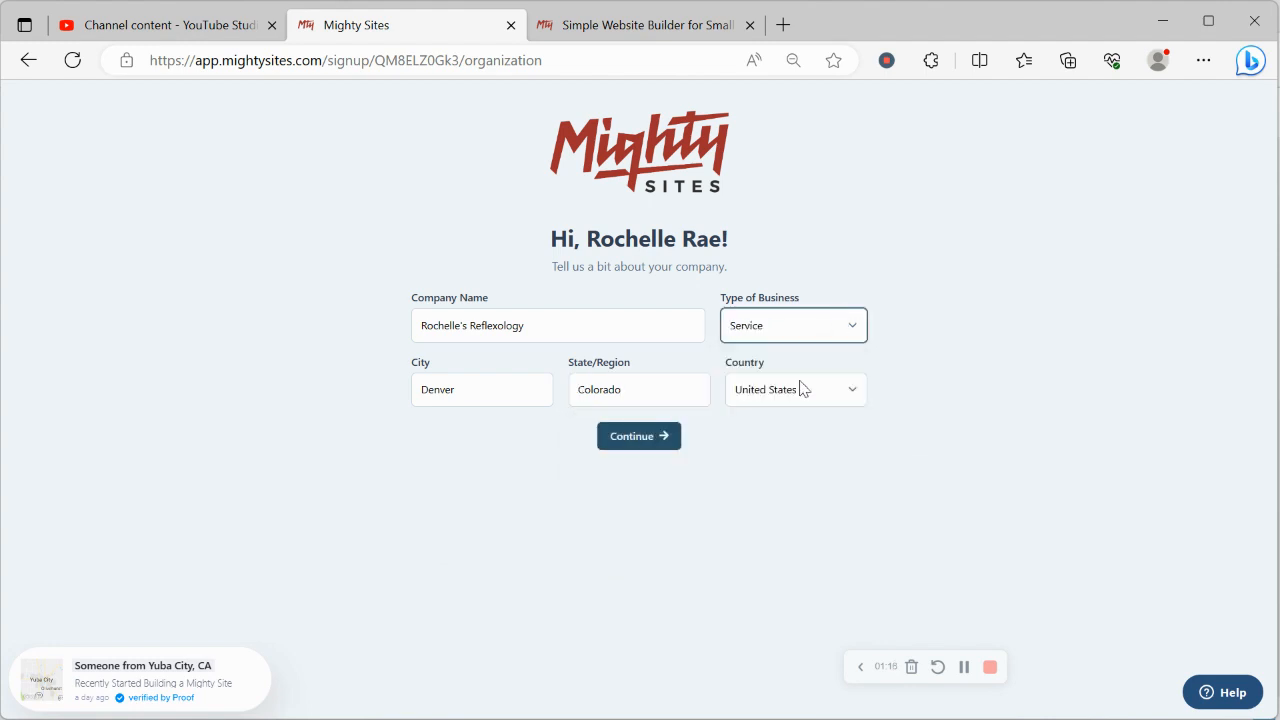
left_click(667, 441)
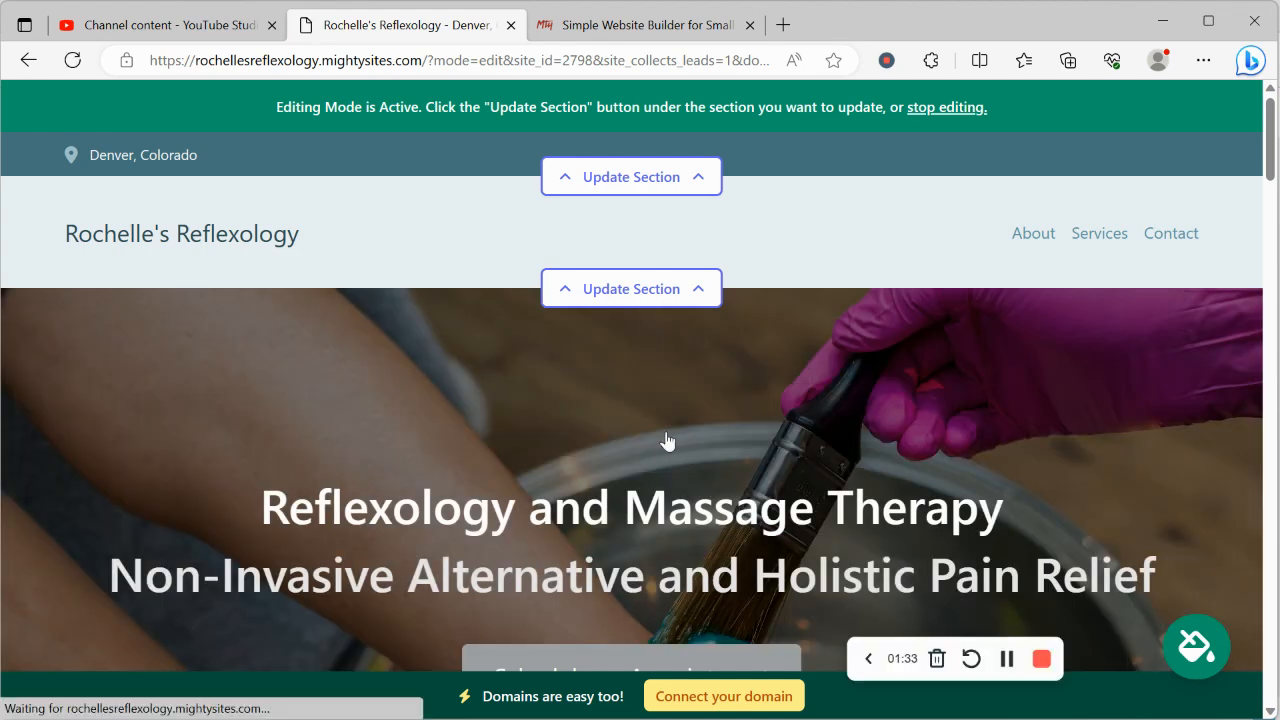
Step: Review the generated reflexology site from the hero banner through About Us, Services and the contact form, and return to its beginning
scroll(668, 441, "down", 1)
scroll(668, 441, "down", 8)
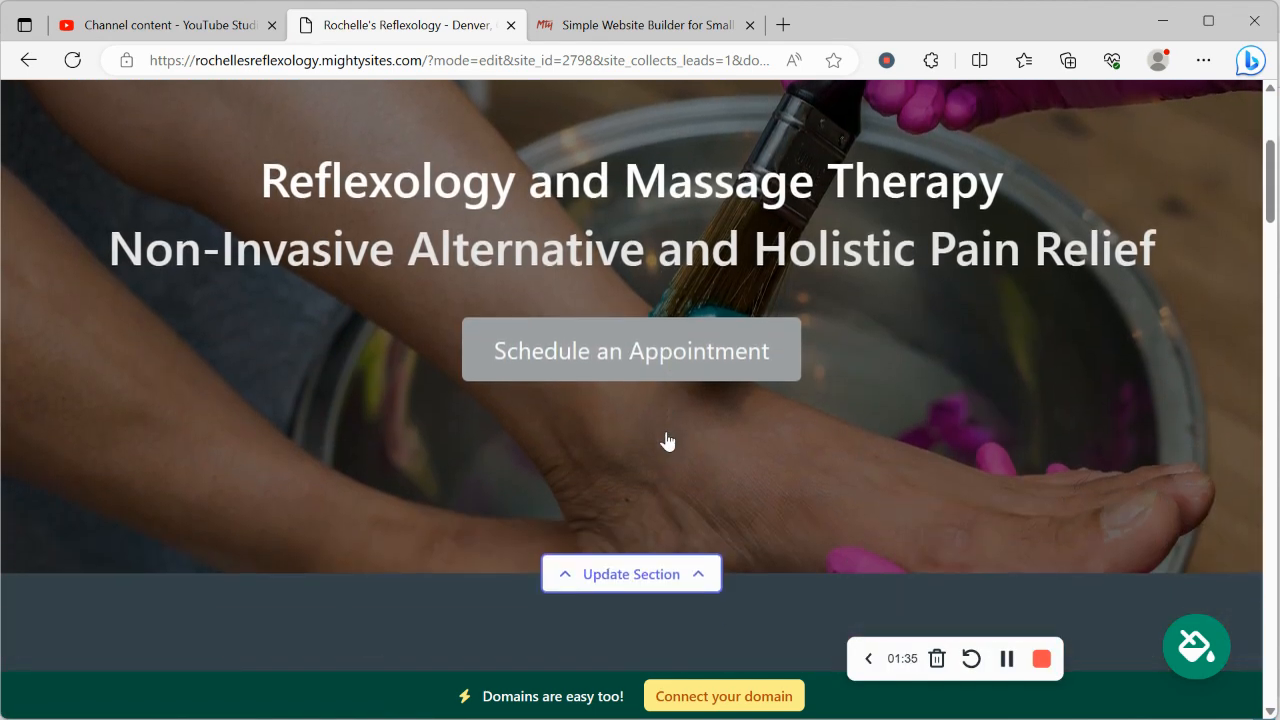
scroll(666, 443, "up", 2)
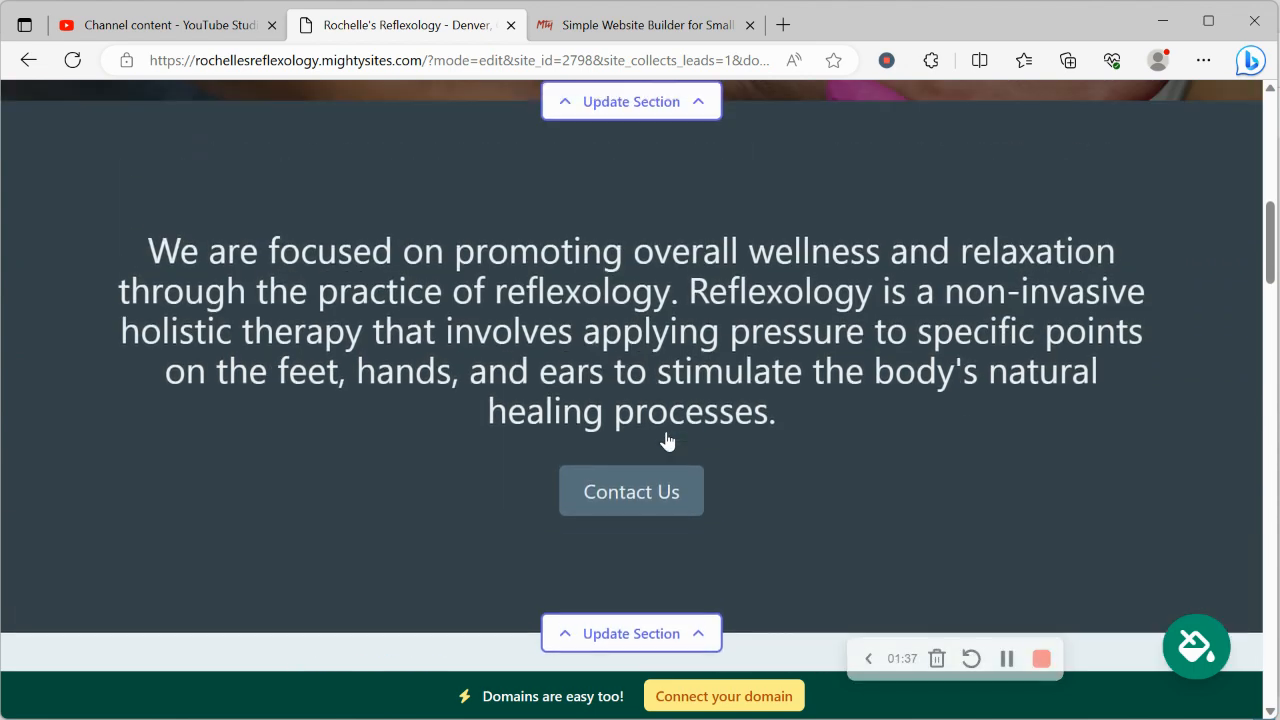
left_click_drag(151, 243, 757, 408)
left_click(234, 457)
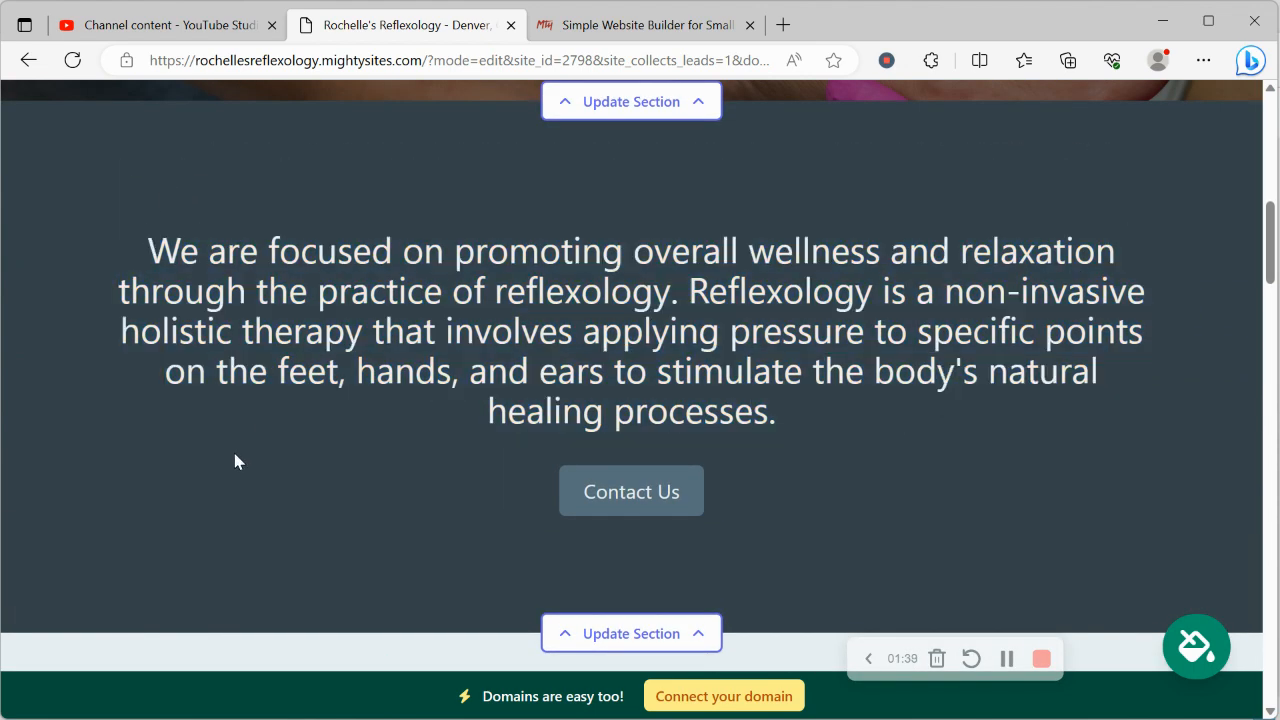
scroll(234, 457, "down", 6)
scroll(234, 457, "down", 1)
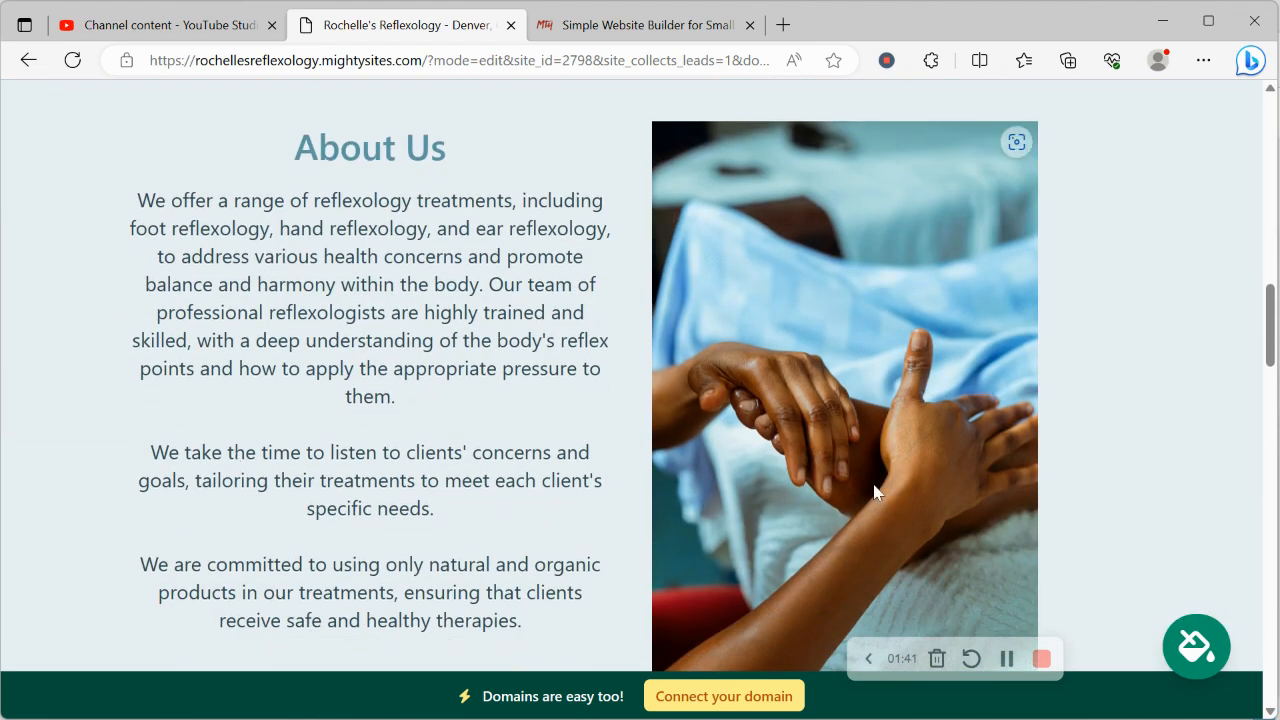
scroll(218, 352, "down", 8)
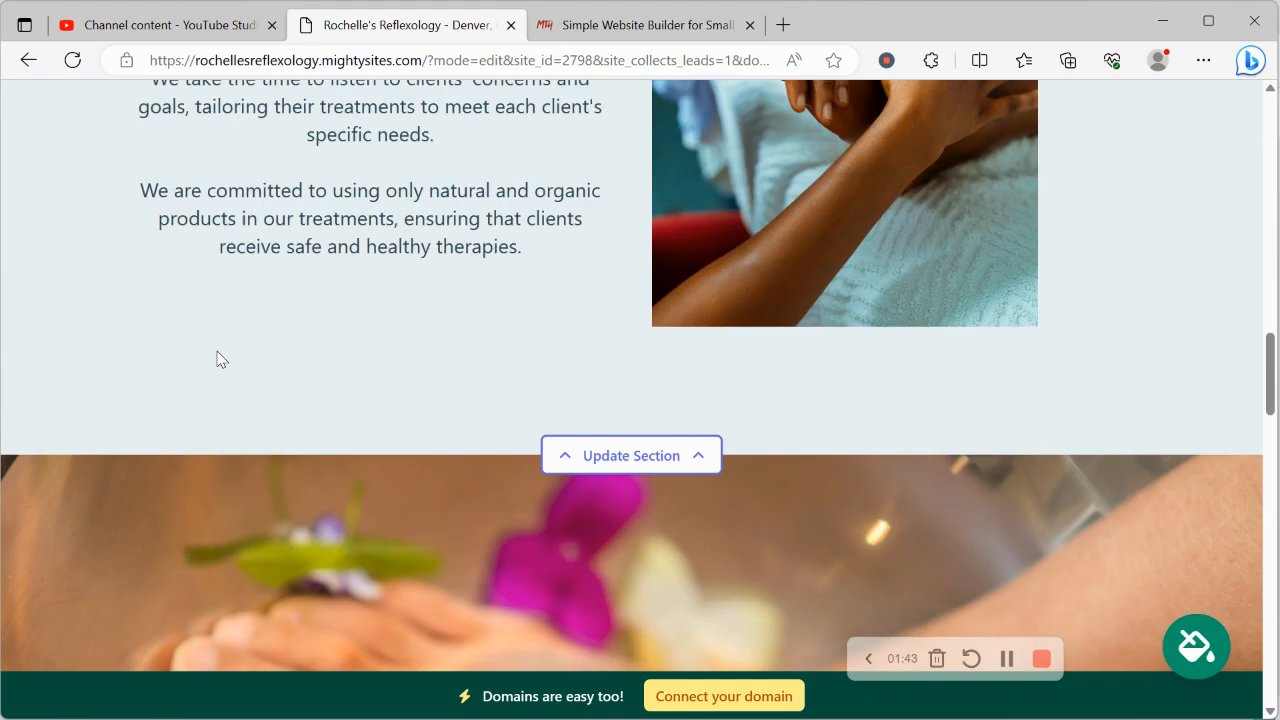
scroll(220, 358, "down", 1)
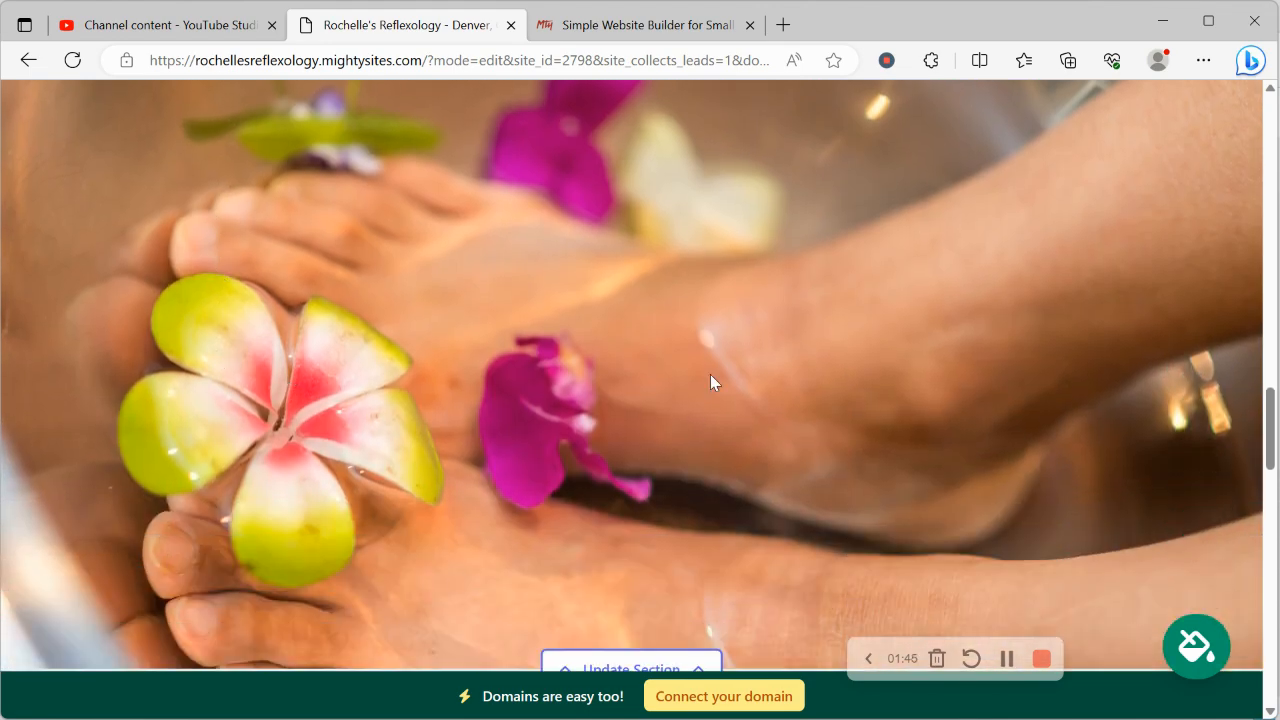
scroll(618, 519, "down", 8)
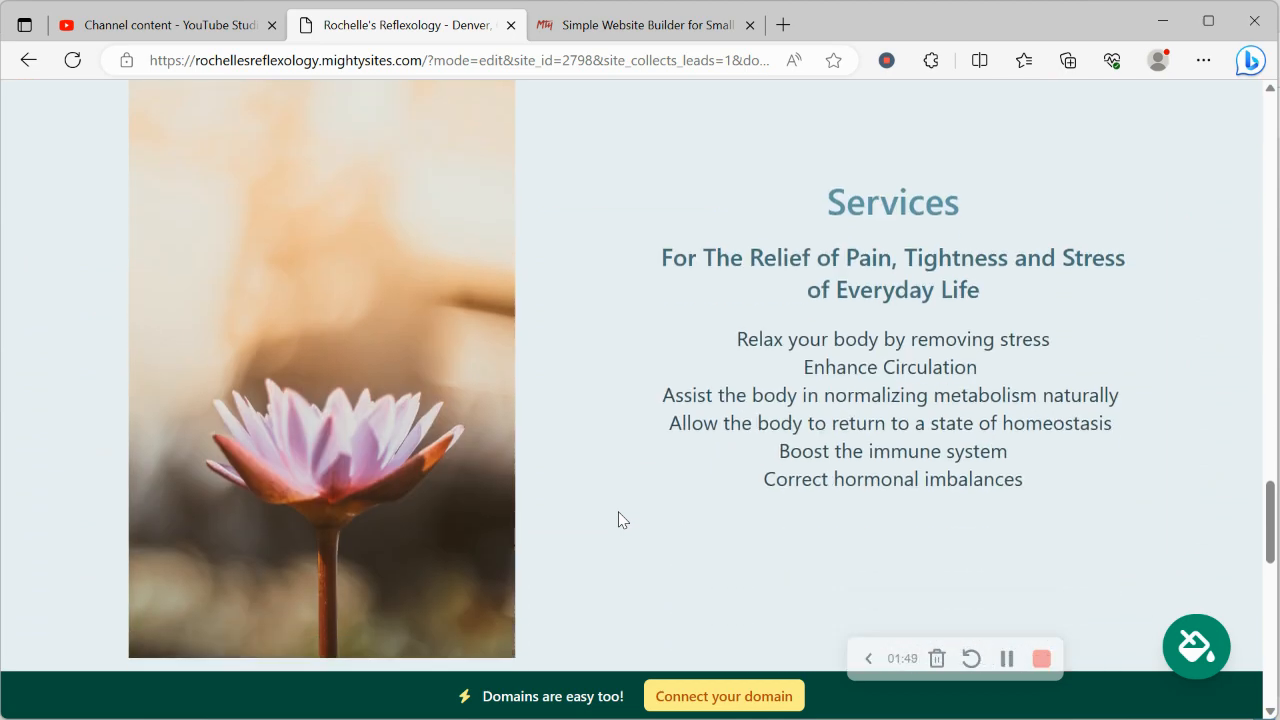
scroll(618, 519, "down", 10)
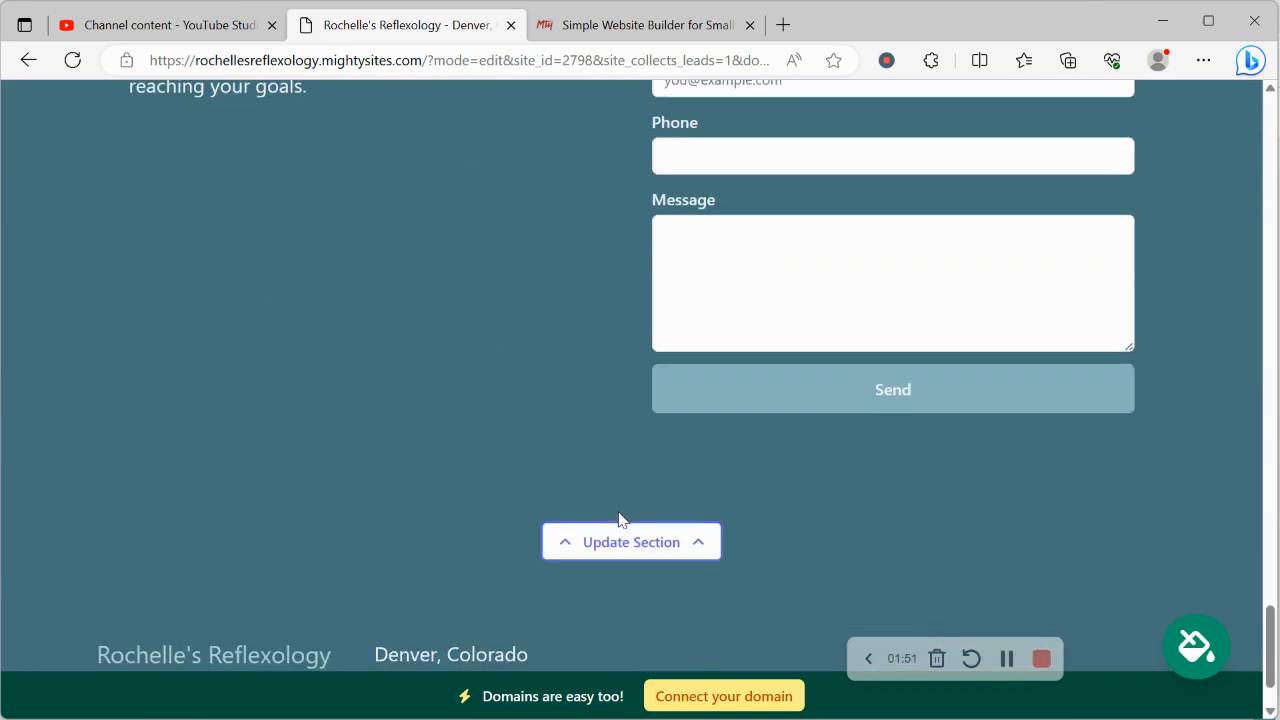
scroll(618, 519, "down", 2)
scroll(618, 519, "up", 6)
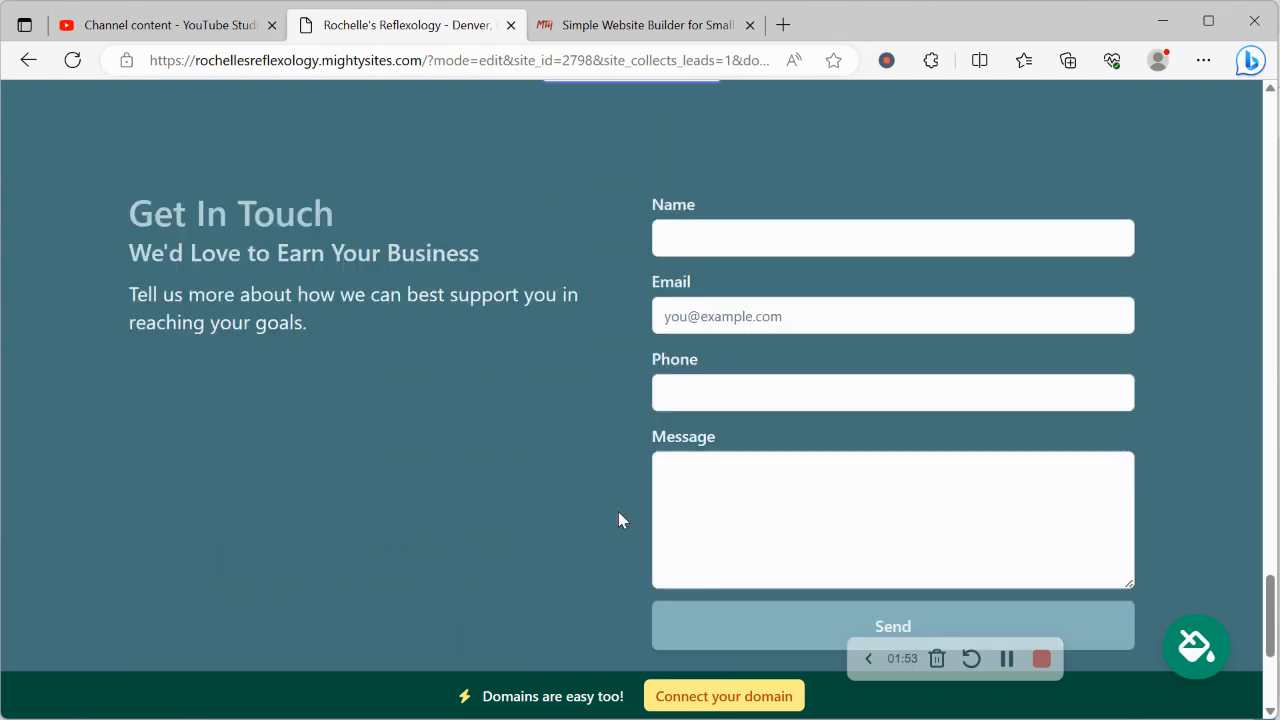
scroll(618, 512, "up", 12)
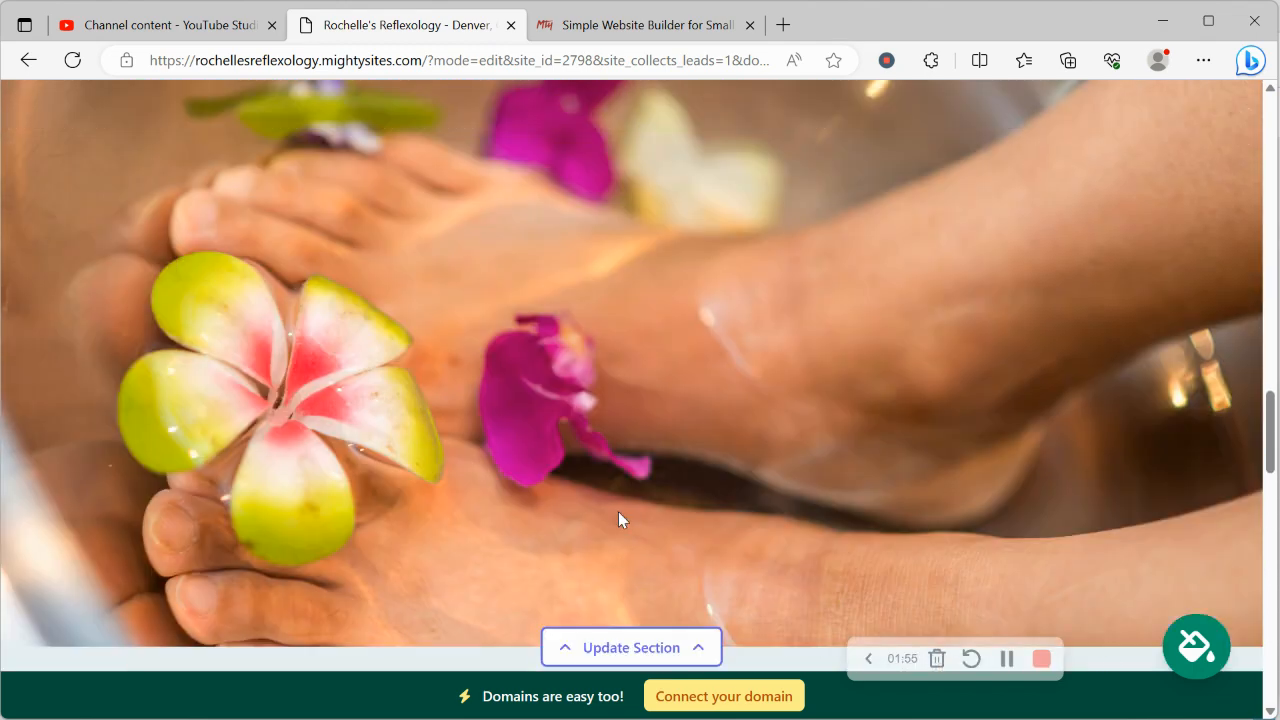
scroll(618, 519, "up", 3)
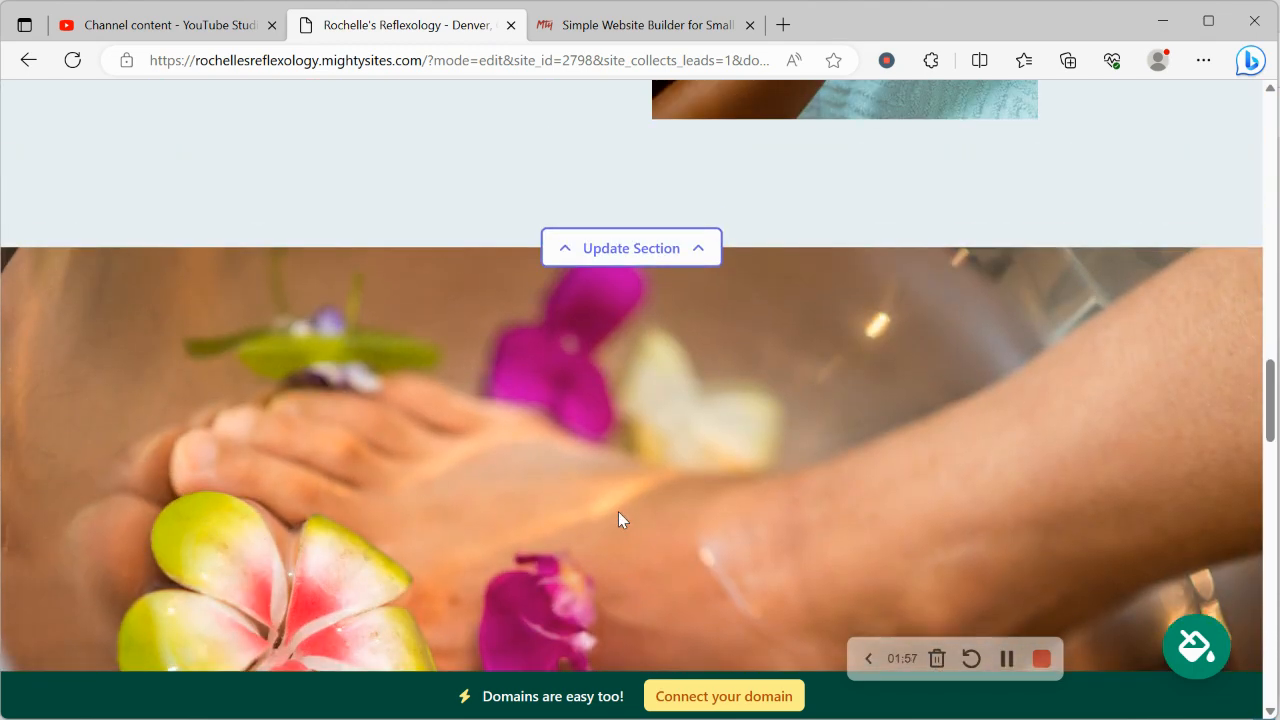
scroll(618, 511, "up", 10)
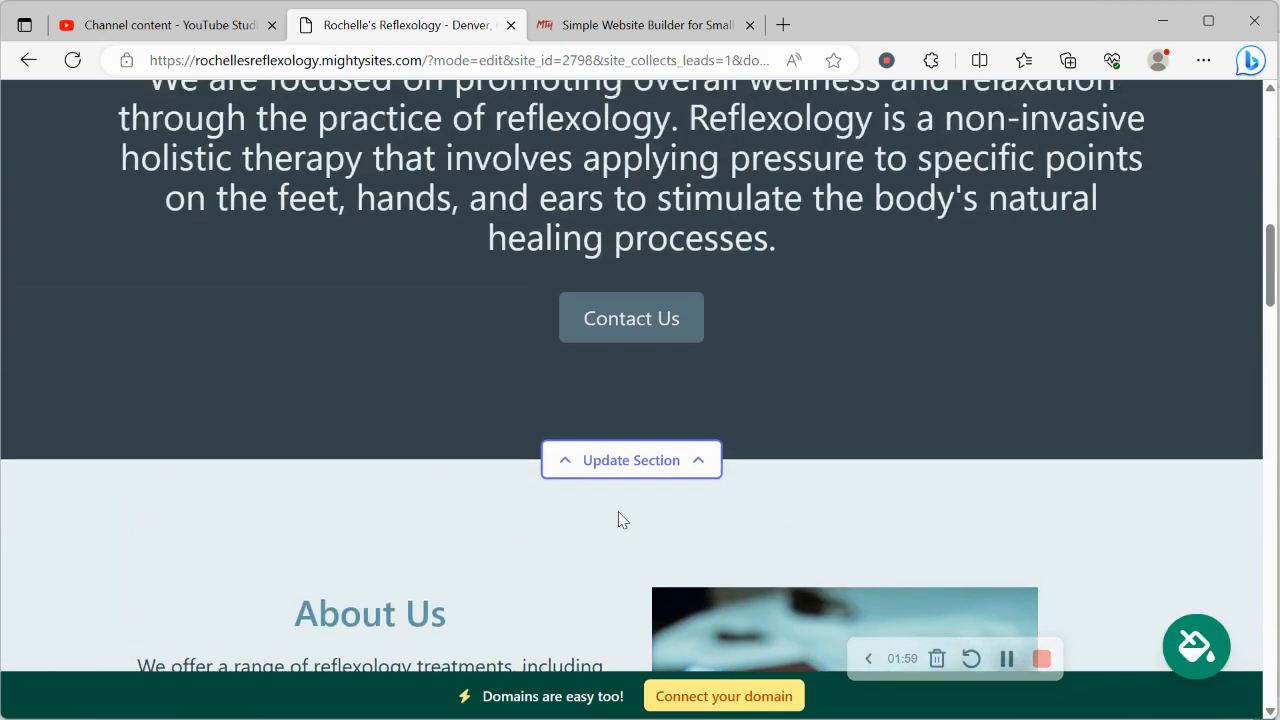
scroll(619, 511, "up", 3)
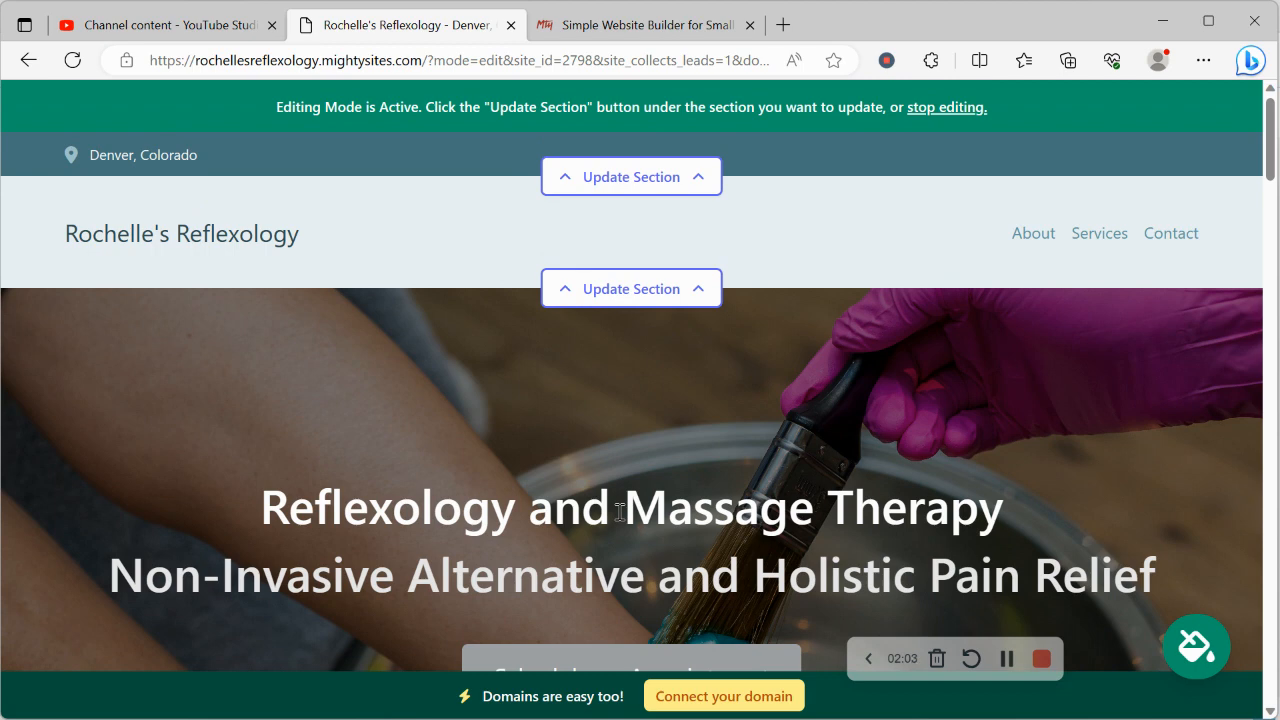
Step: Open the contact bar section for updating, enter the organization's email address and enable showing the email on the site
left_click(615, 180)
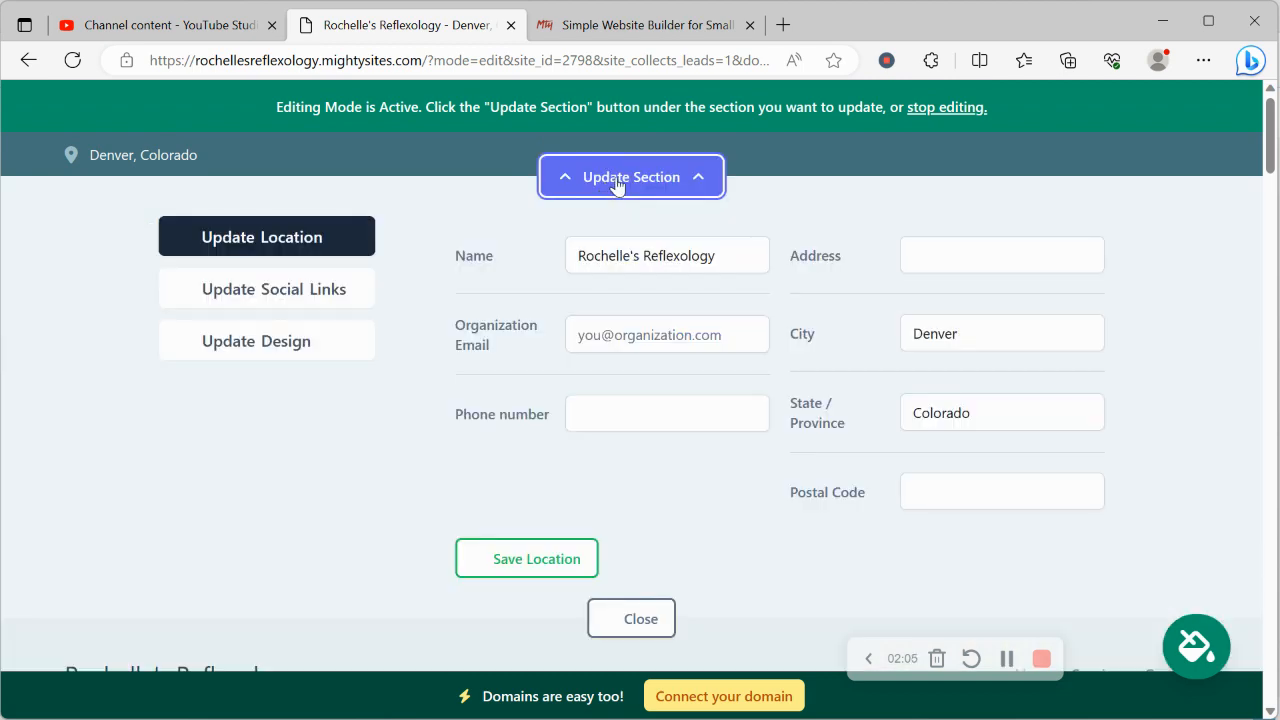
left_click(677, 333)
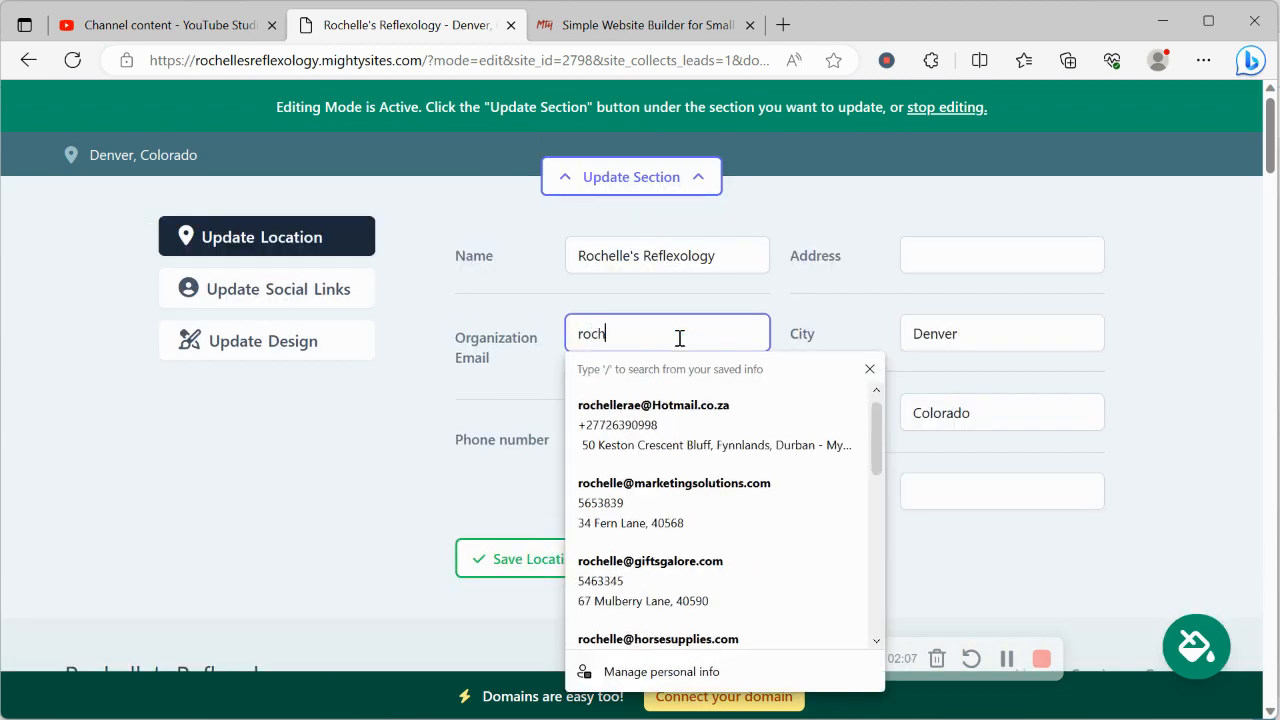
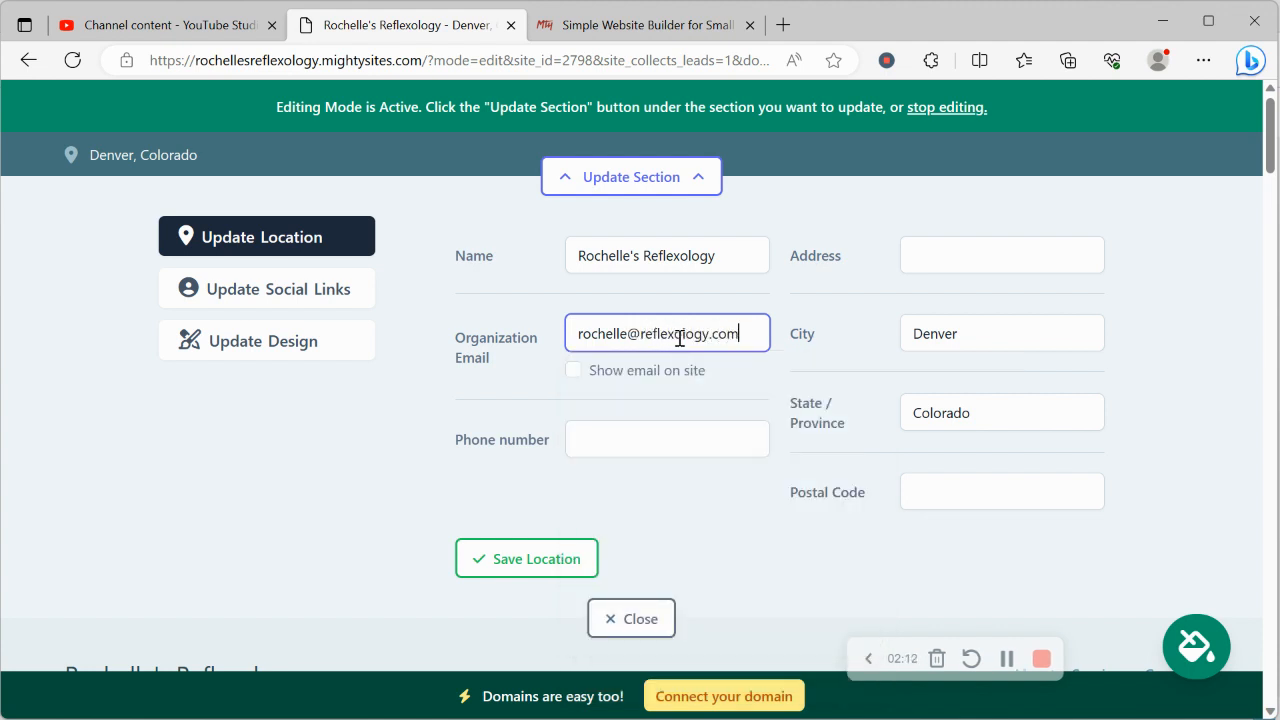
left_click(575, 373)
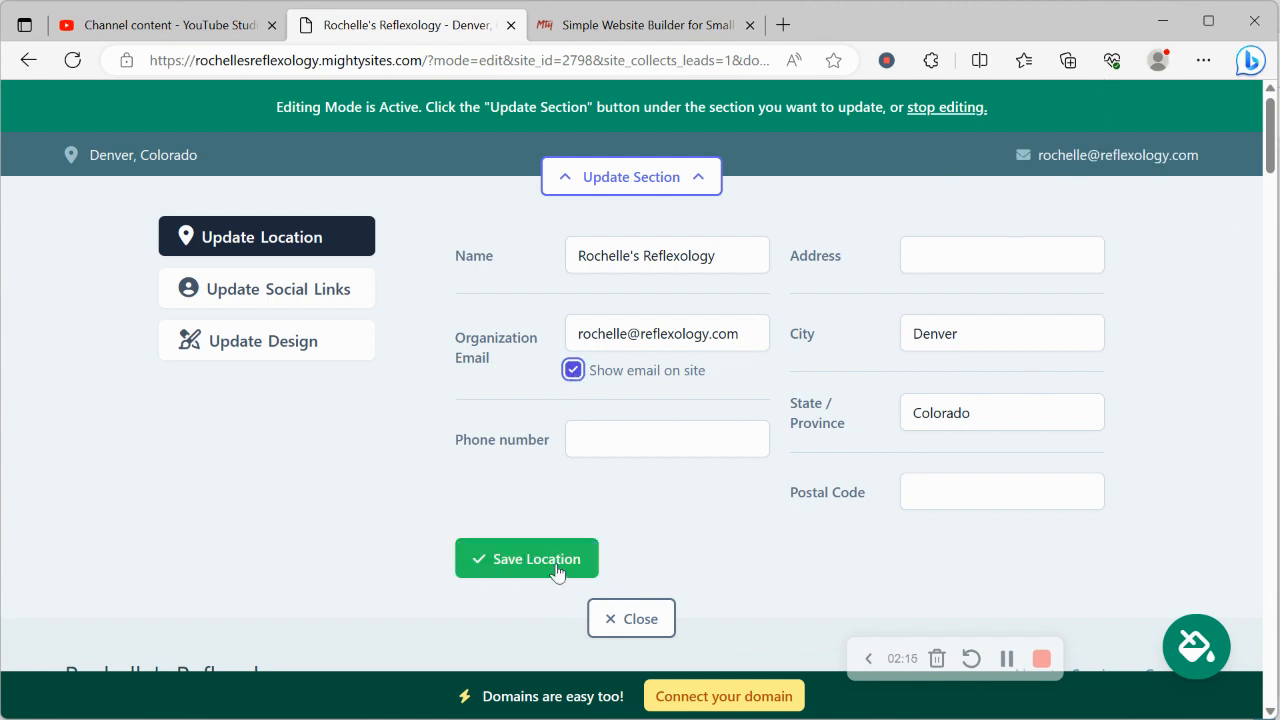
Step: Fill in the organization's phone number, street address and postal code, and save the location details
left_click(654, 437)
type("458-")
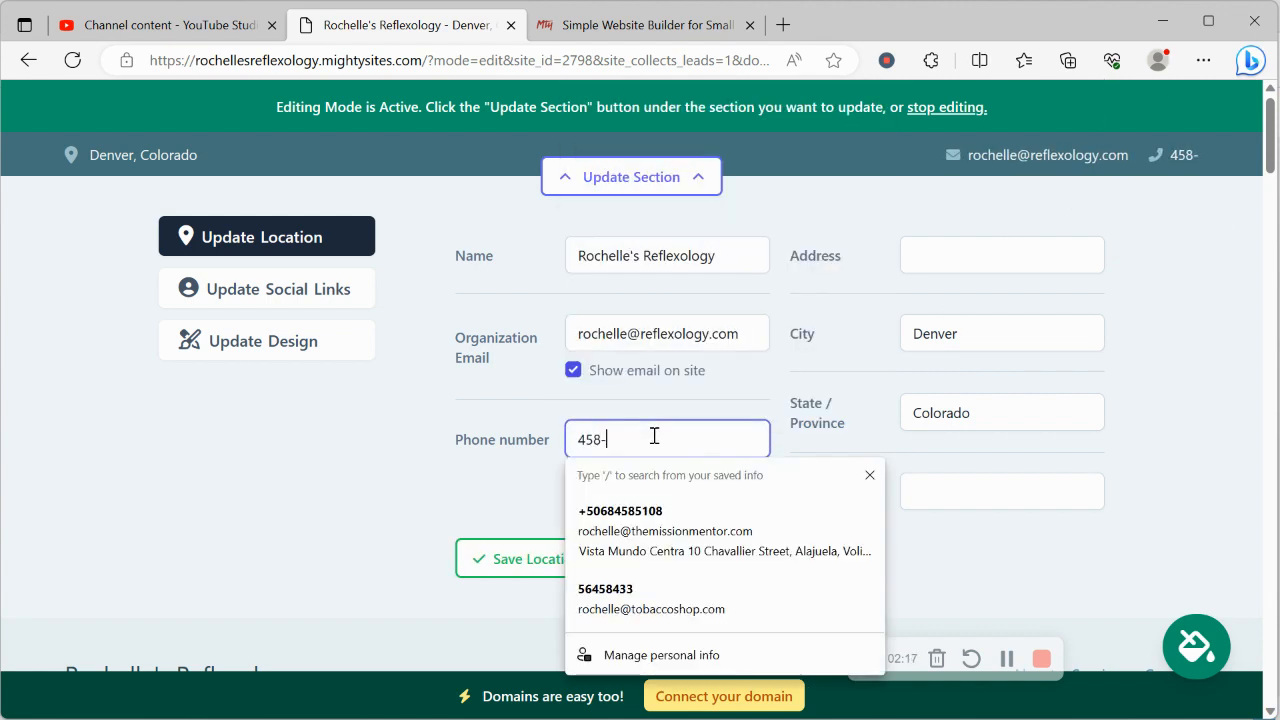
type("99865")
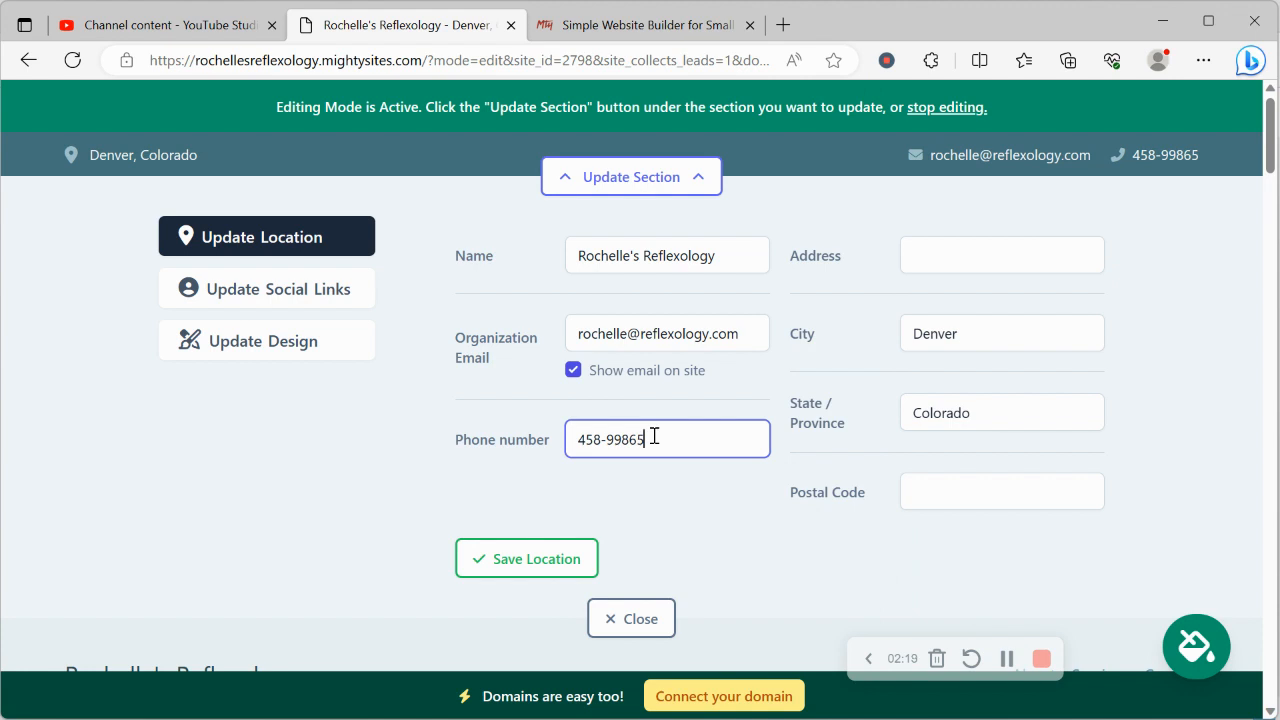
left_click(953, 251)
type("45")
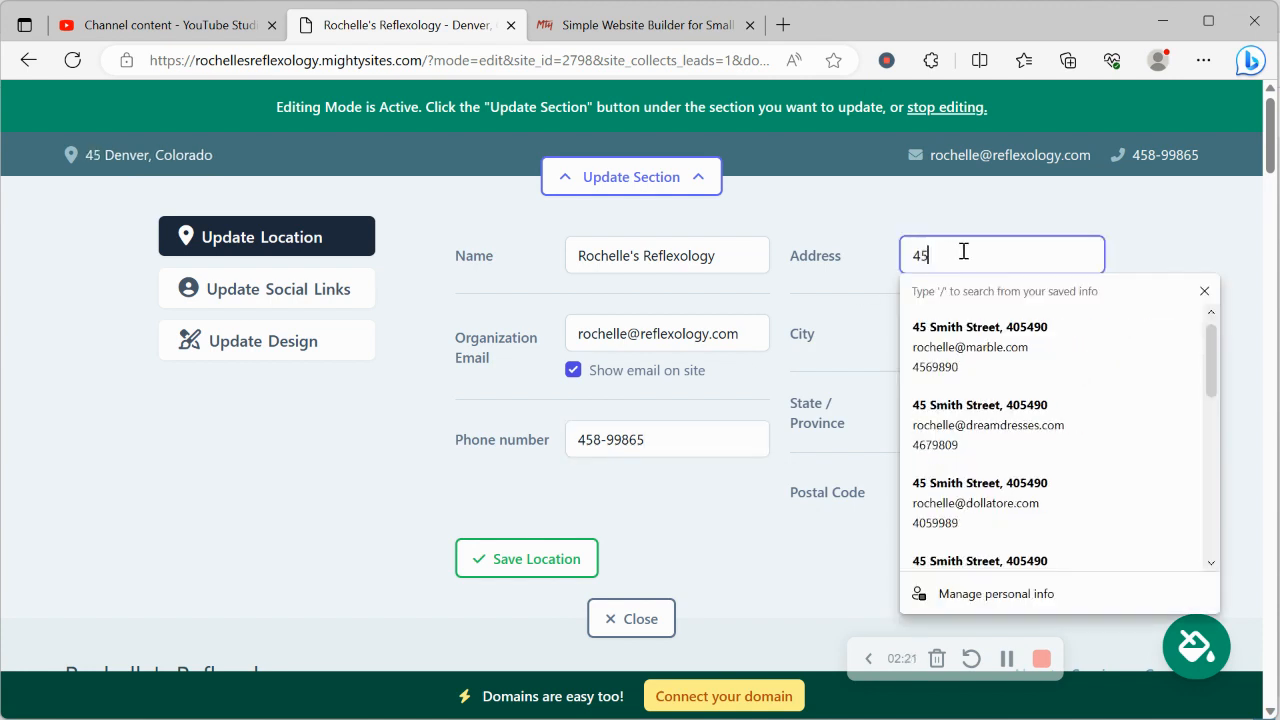
left_click(994, 430)
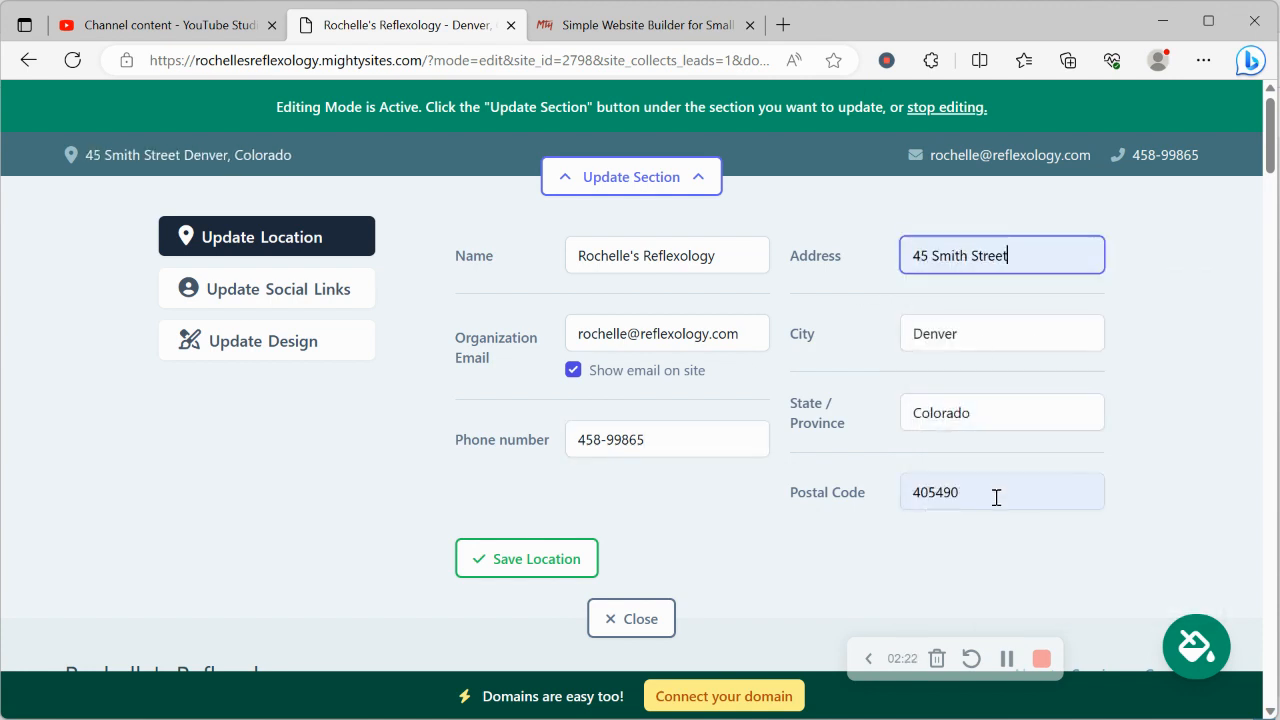
left_click(588, 559)
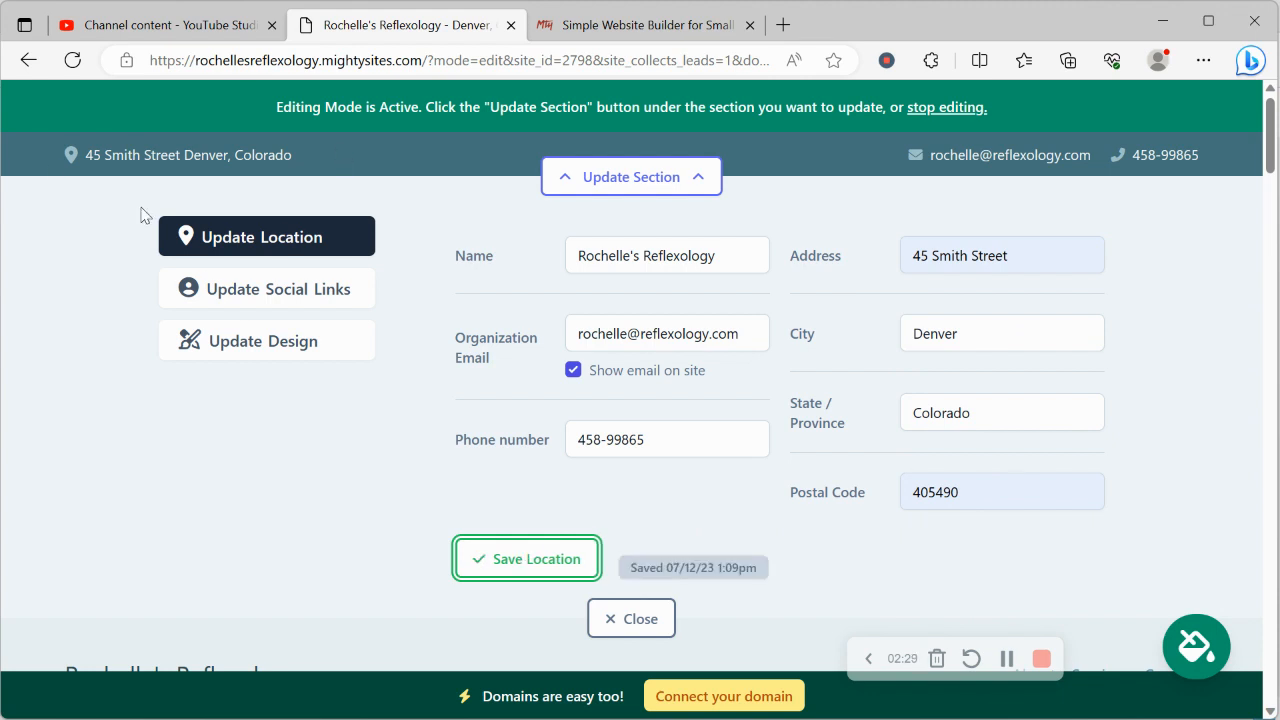
Step: Add "mightysites" as the Instagram social link, save the social links and close the section editor
left_click(305, 297)
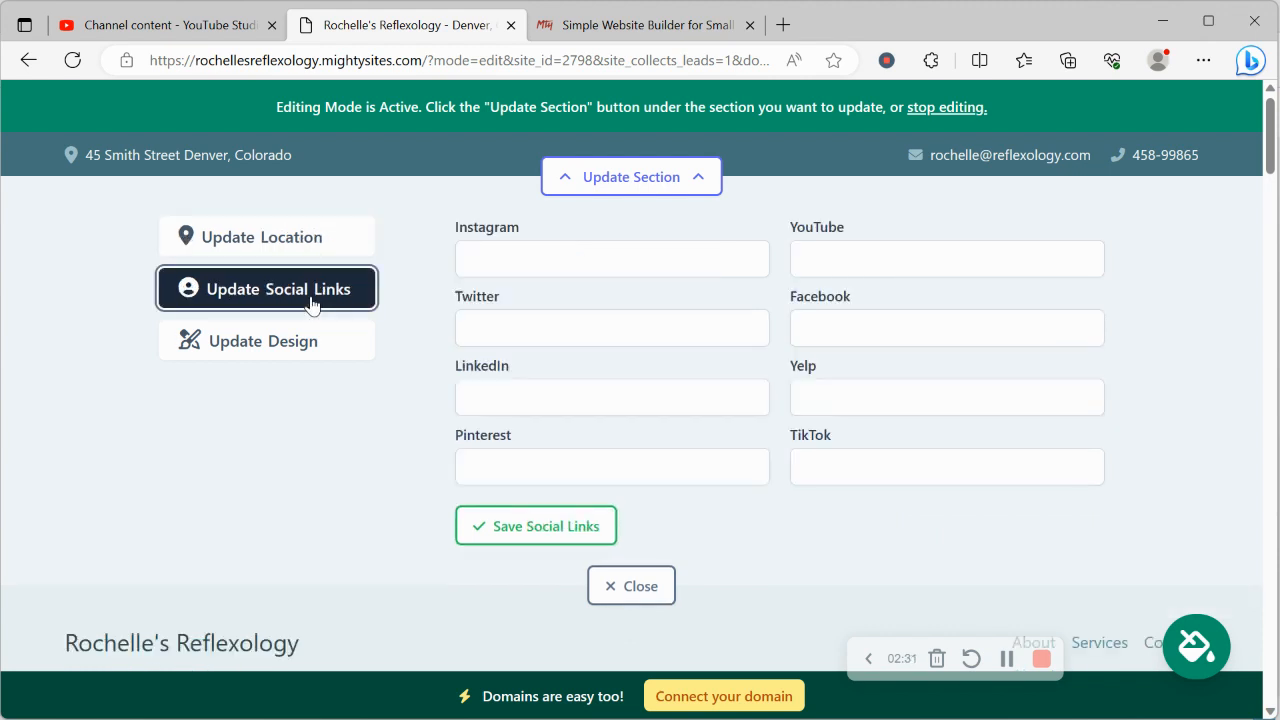
left_click(543, 250)
type("mighty")
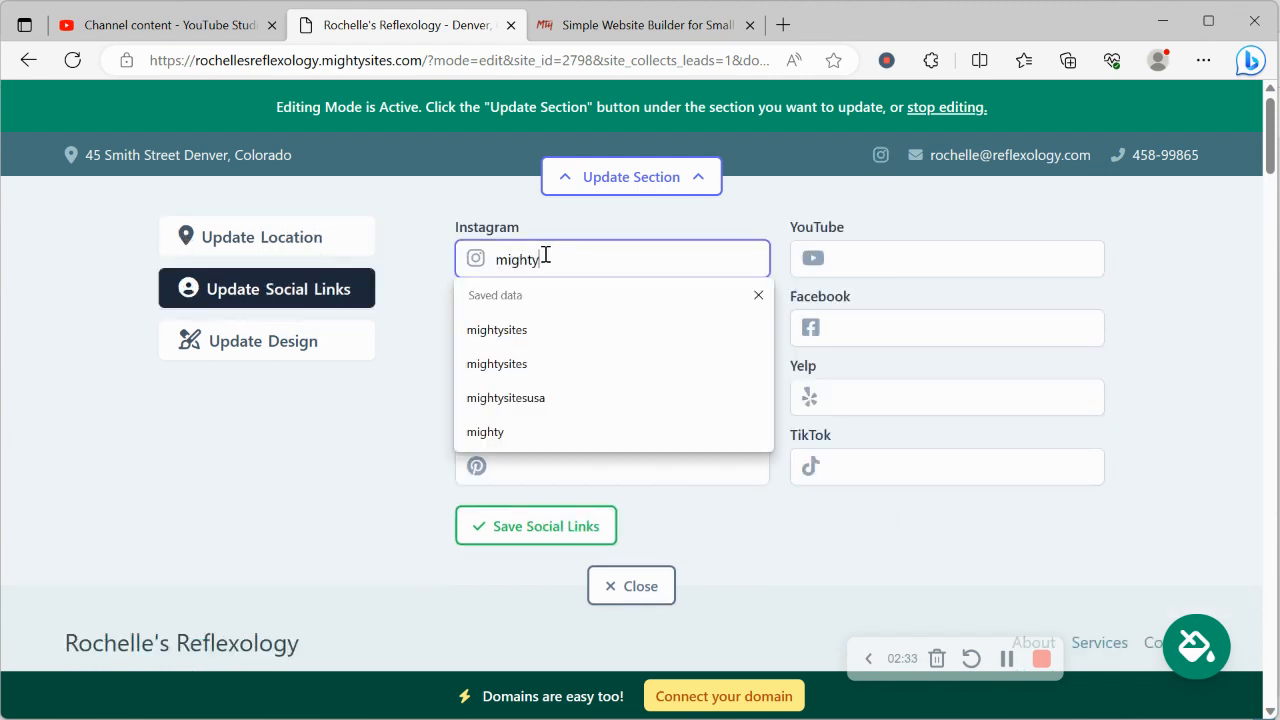
type("sites")
left_click(394, 434)
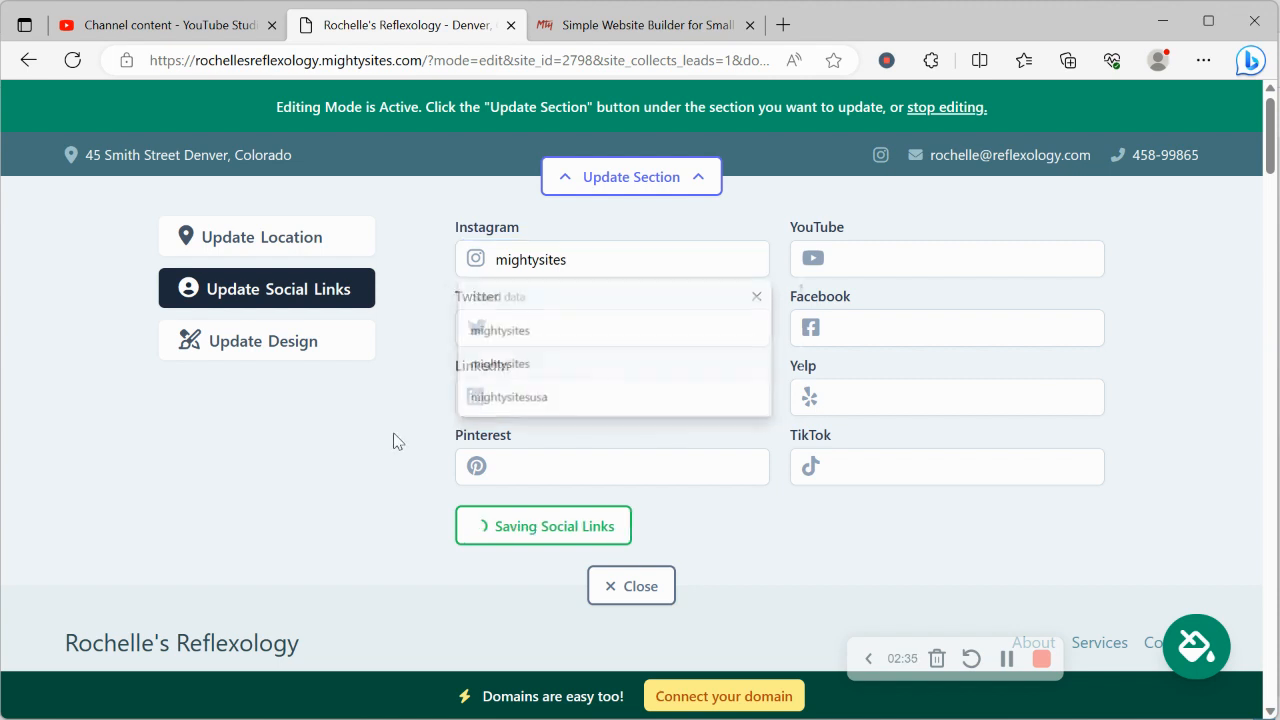
left_click(536, 526)
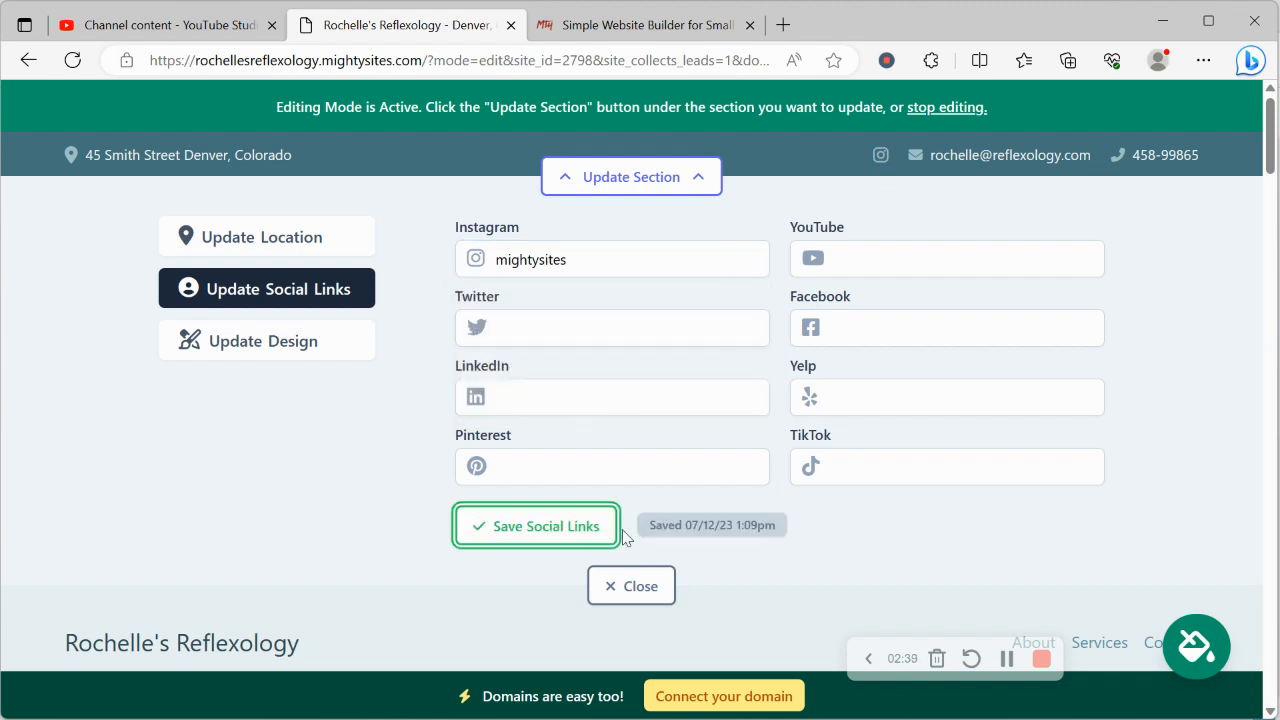
left_click(628, 588)
Step: Upload the "Mighty Sites Logo YouTube" picture as the header logo, save it, close the editor and check the page
left_click(695, 306)
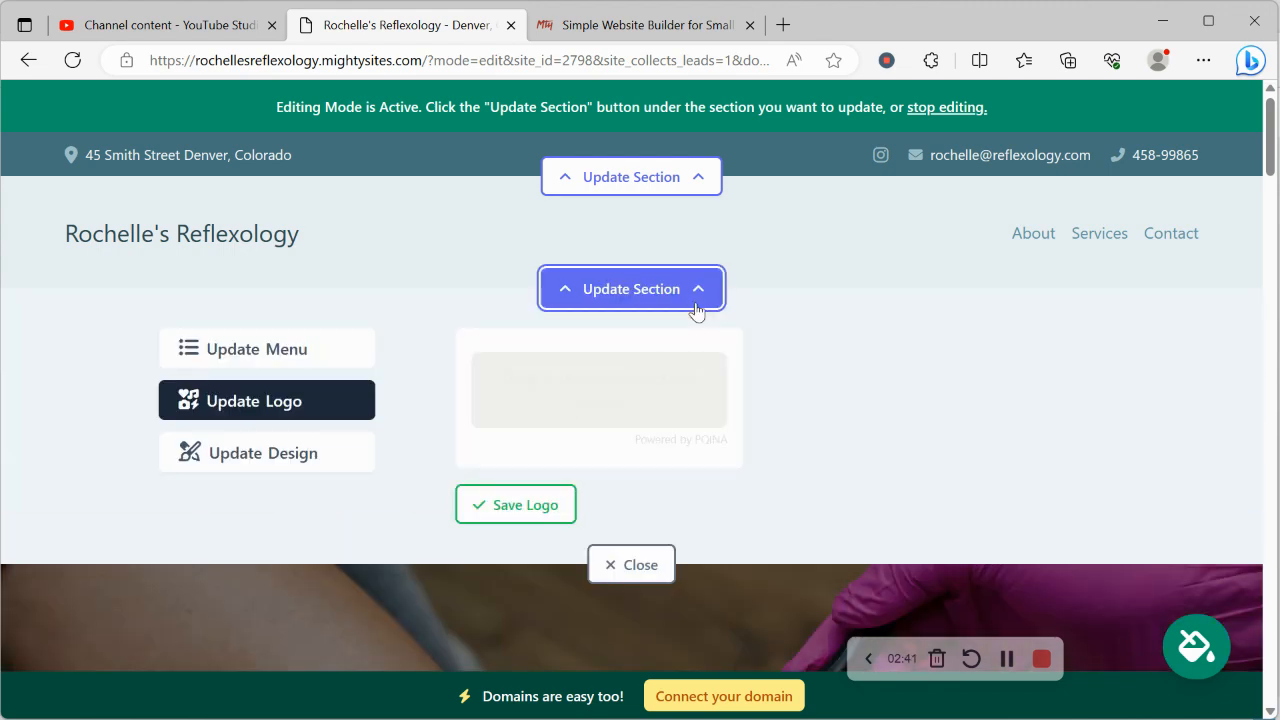
left_click(614, 402)
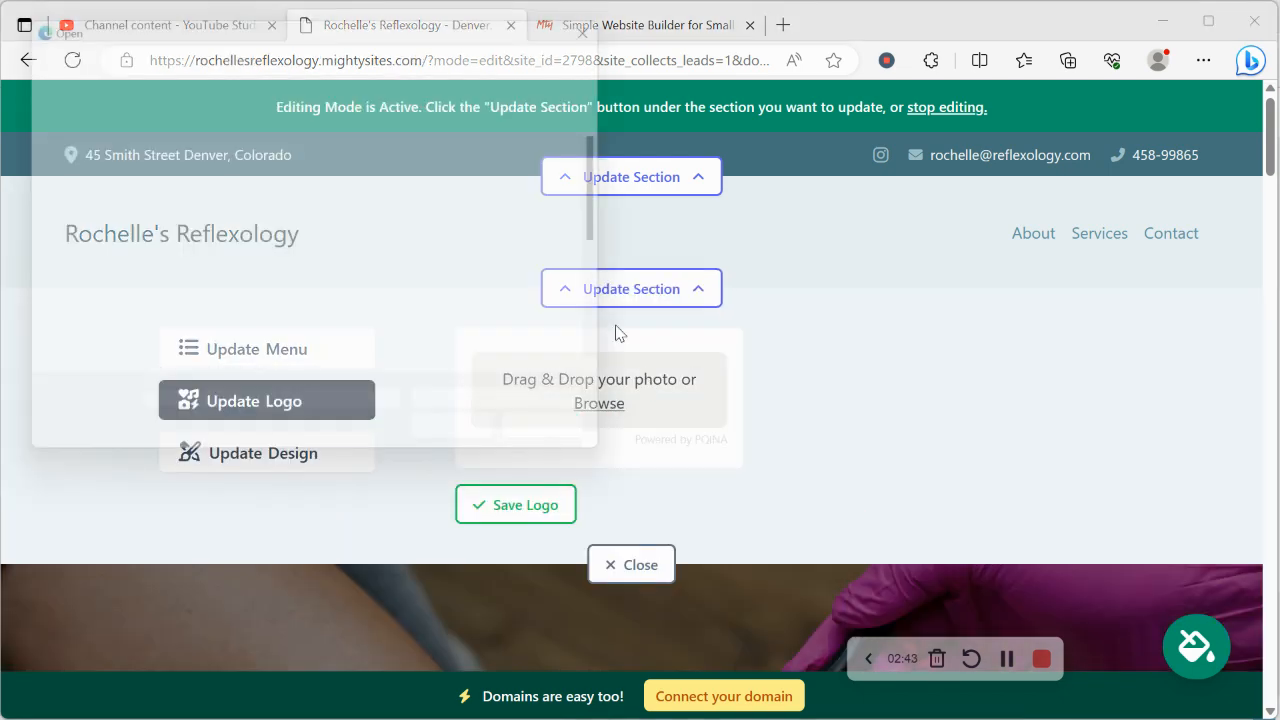
scroll(345, 300, "down", 5)
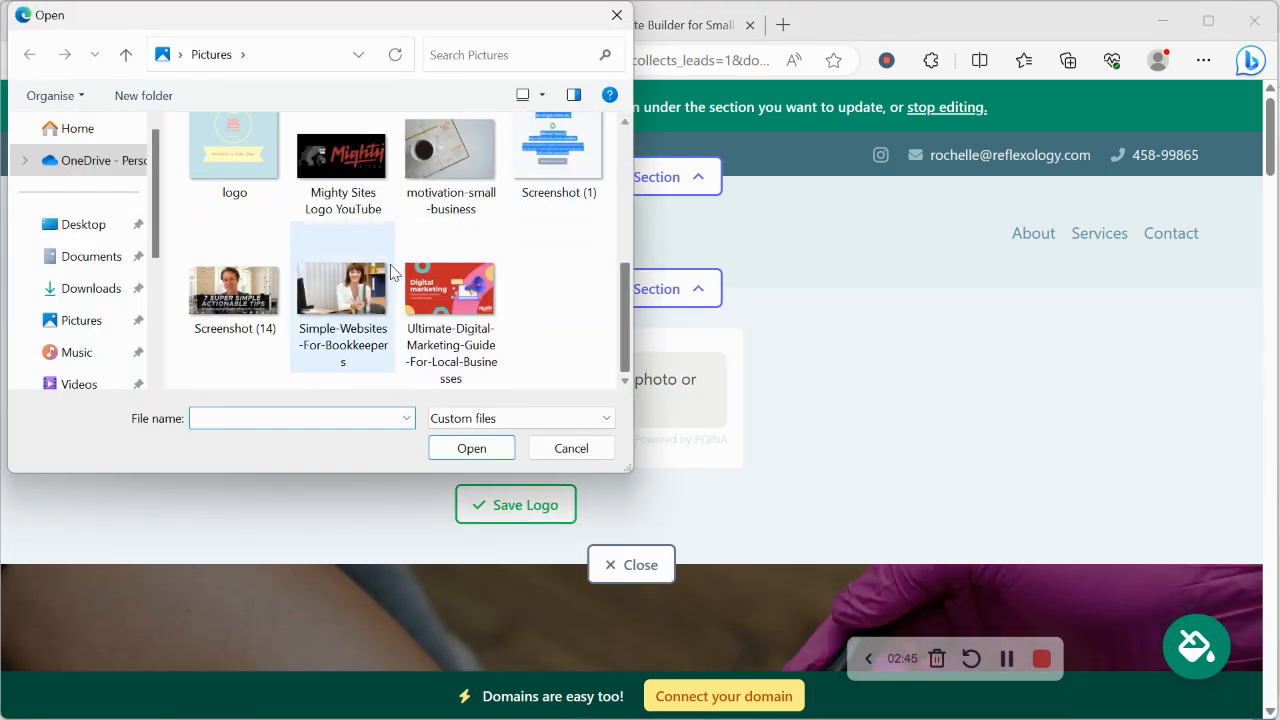
key("Escape")
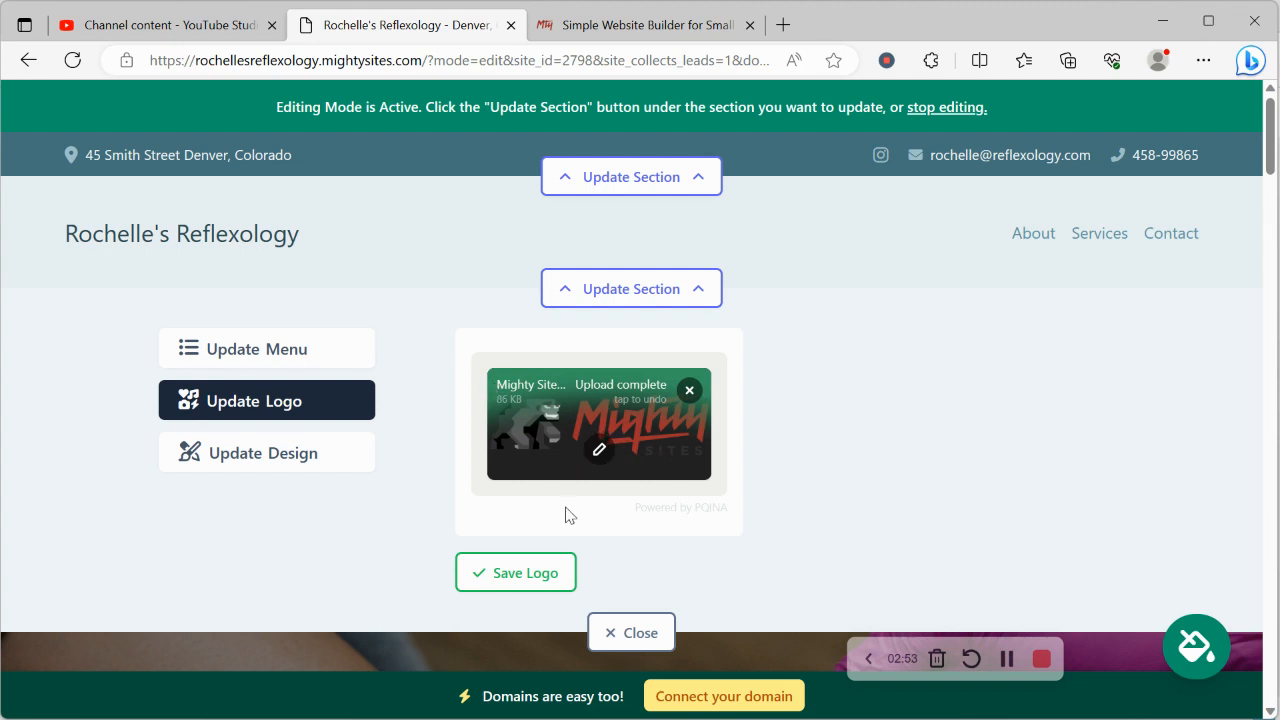
left_click(562, 574)
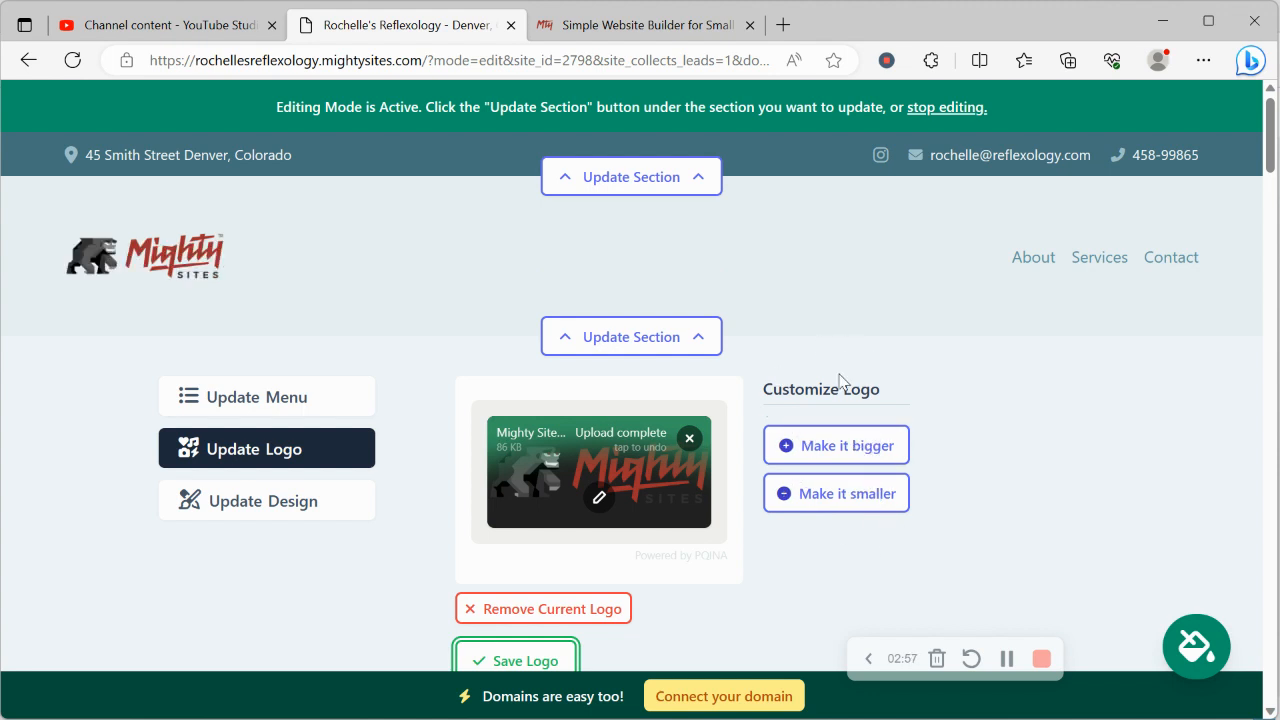
scroll(837, 380, "down", 2)
left_click(631, 512)
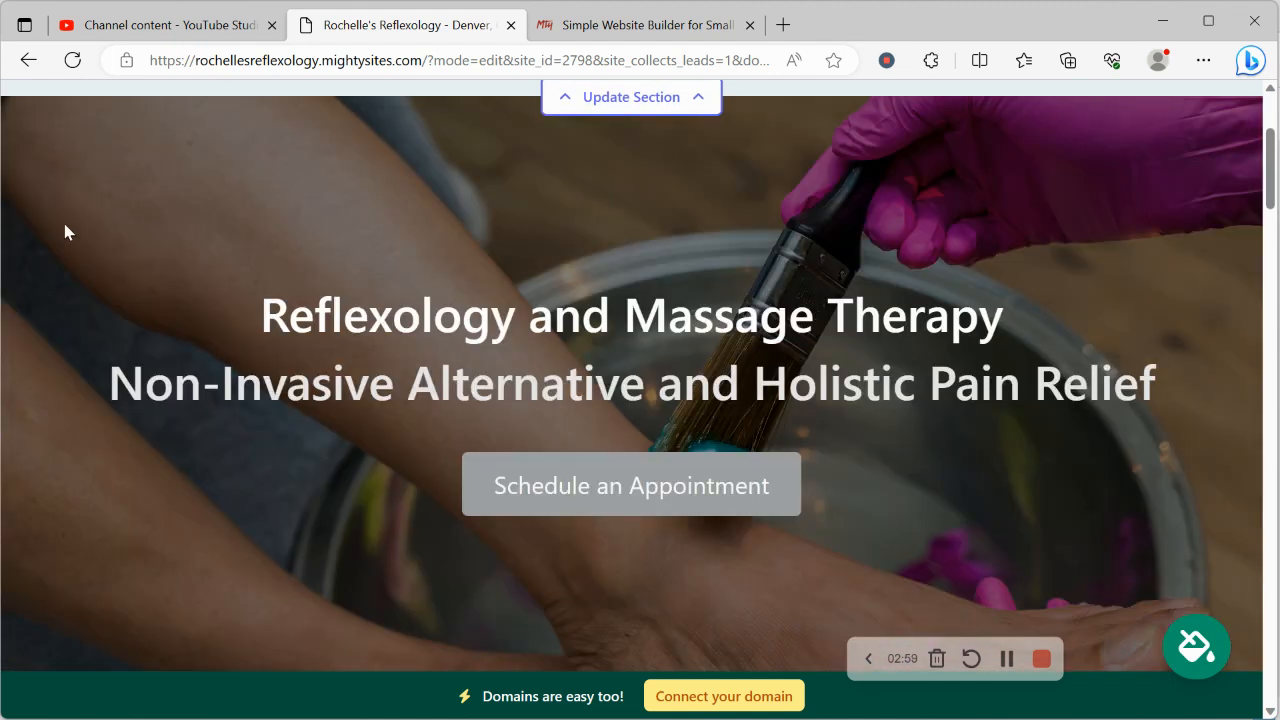
scroll(64, 223, "up", 2)
scroll(64, 231, "down", 10)
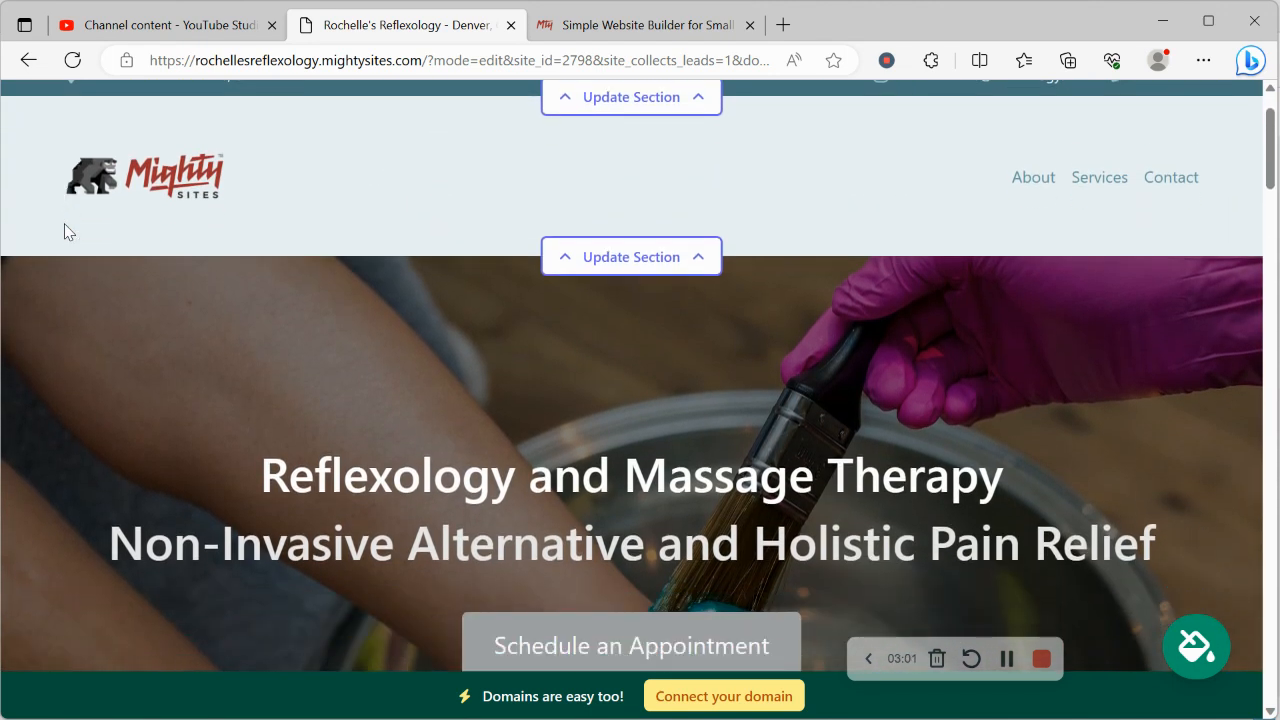
scroll(64, 231, "up", 2)
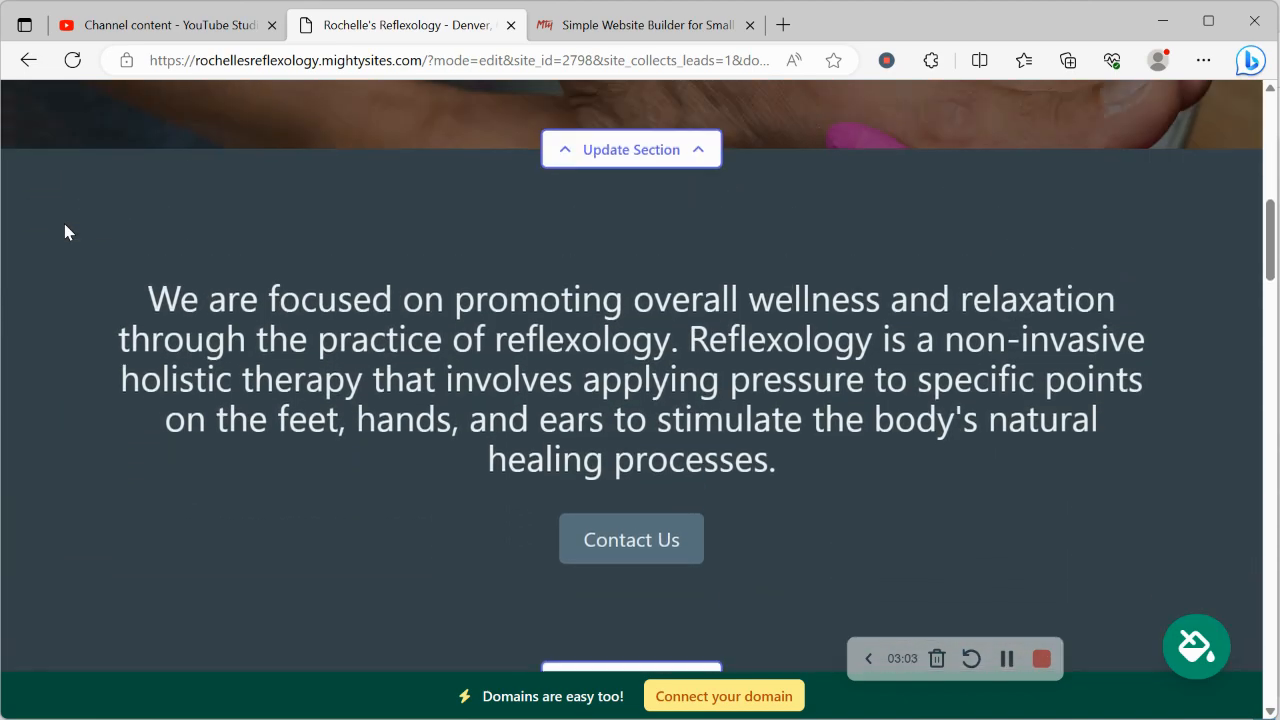
Step: Browse the website's color themes, try a few, and save the slate-blue theme with pale grey-blue bands
left_click(1200, 638)
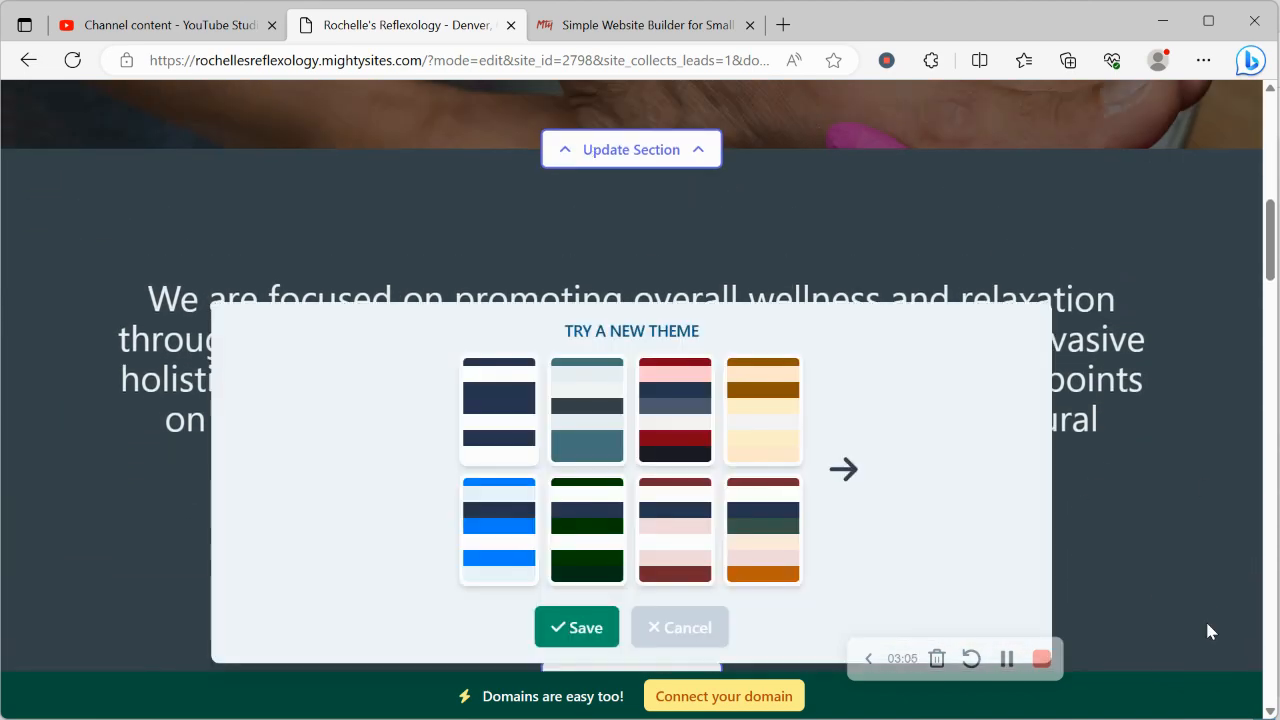
left_click(835, 505)
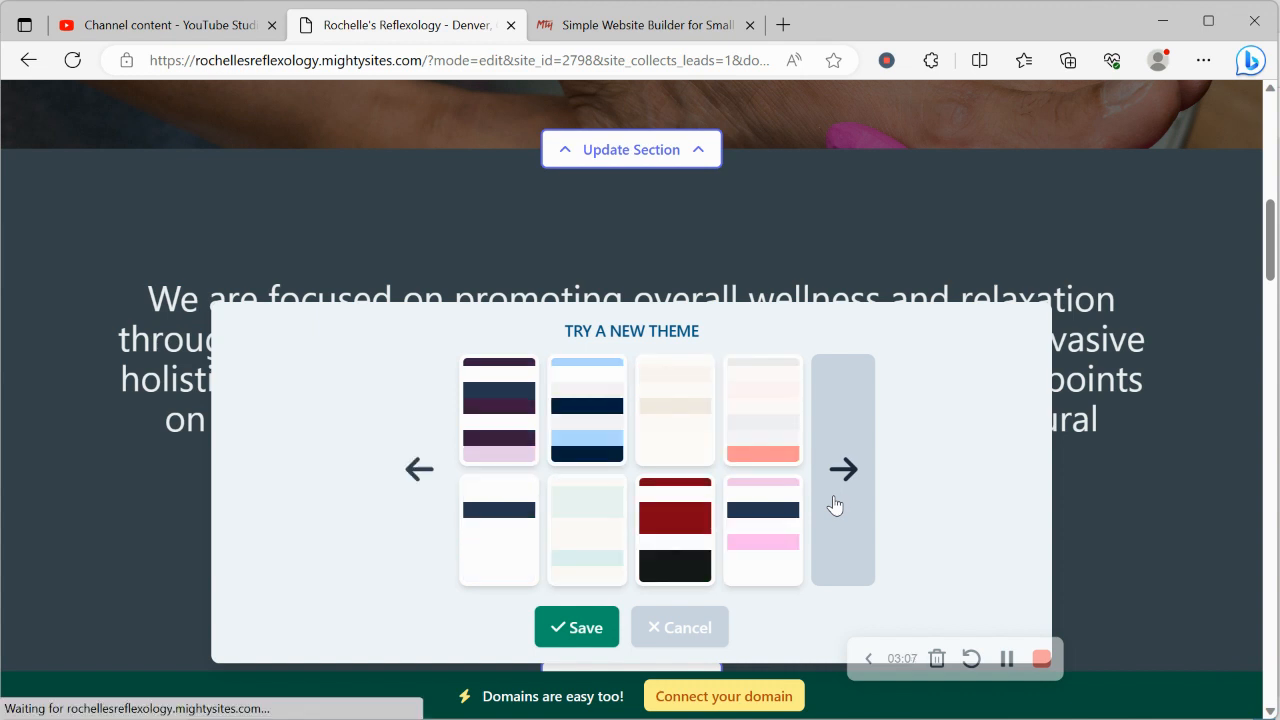
left_click(835, 505)
left_click(835, 505)
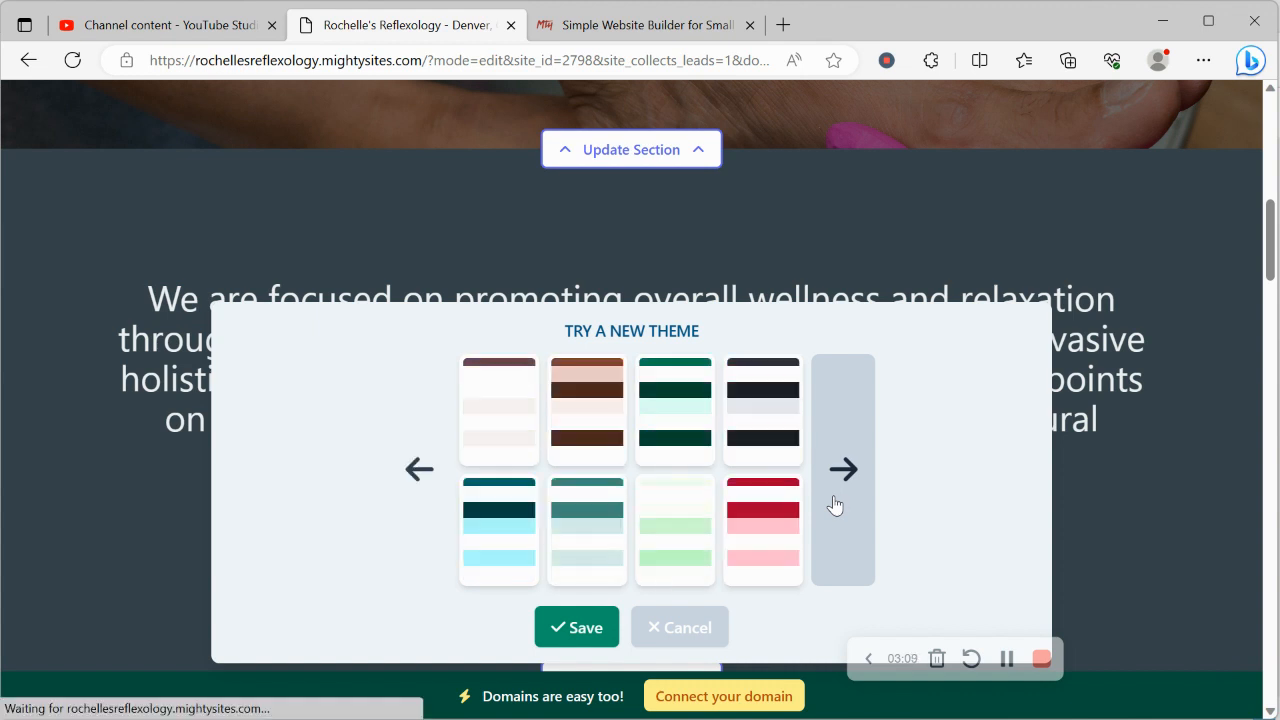
left_click(853, 501)
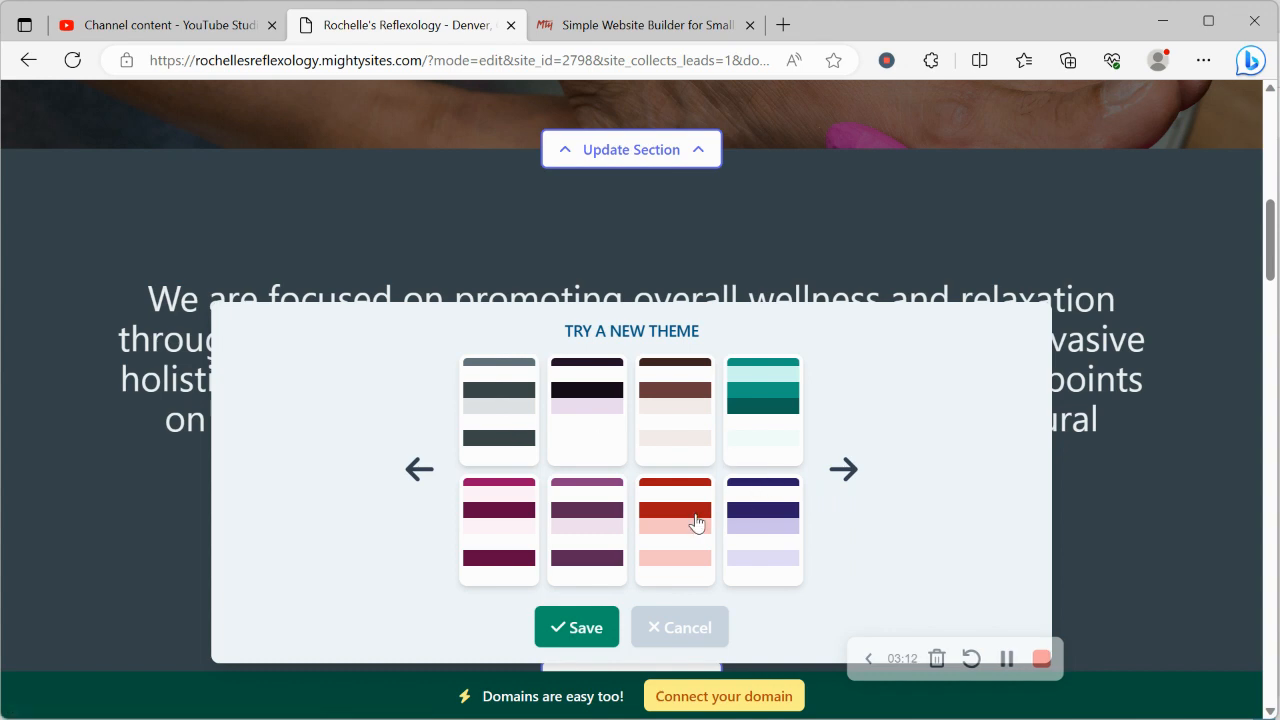
left_click(852, 490)
left_click(677, 459)
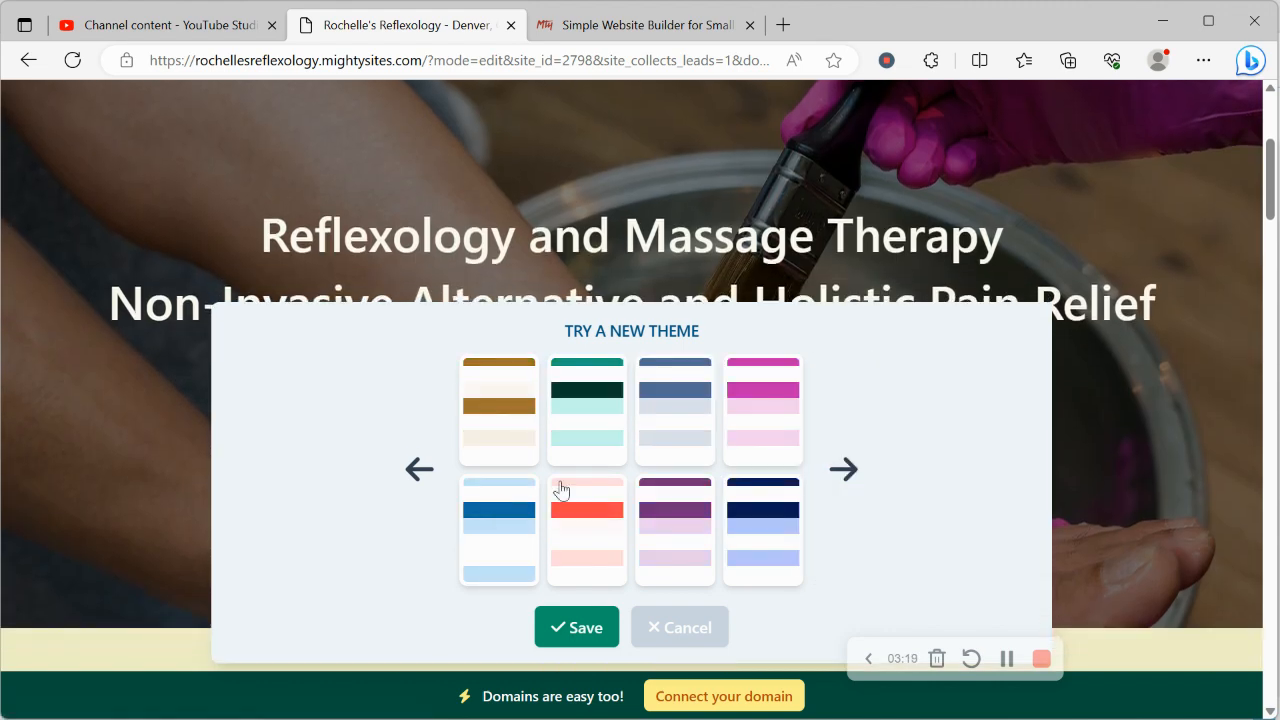
left_click(785, 403)
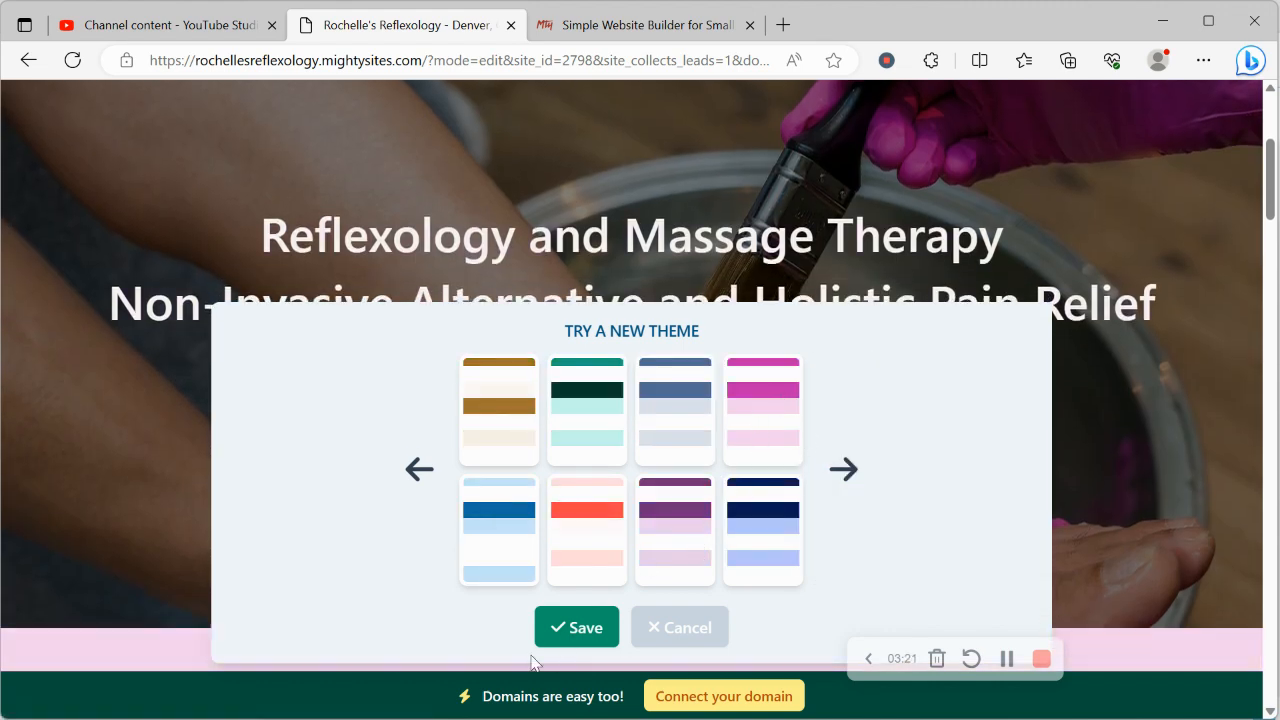
left_click(653, 425)
left_click(565, 628)
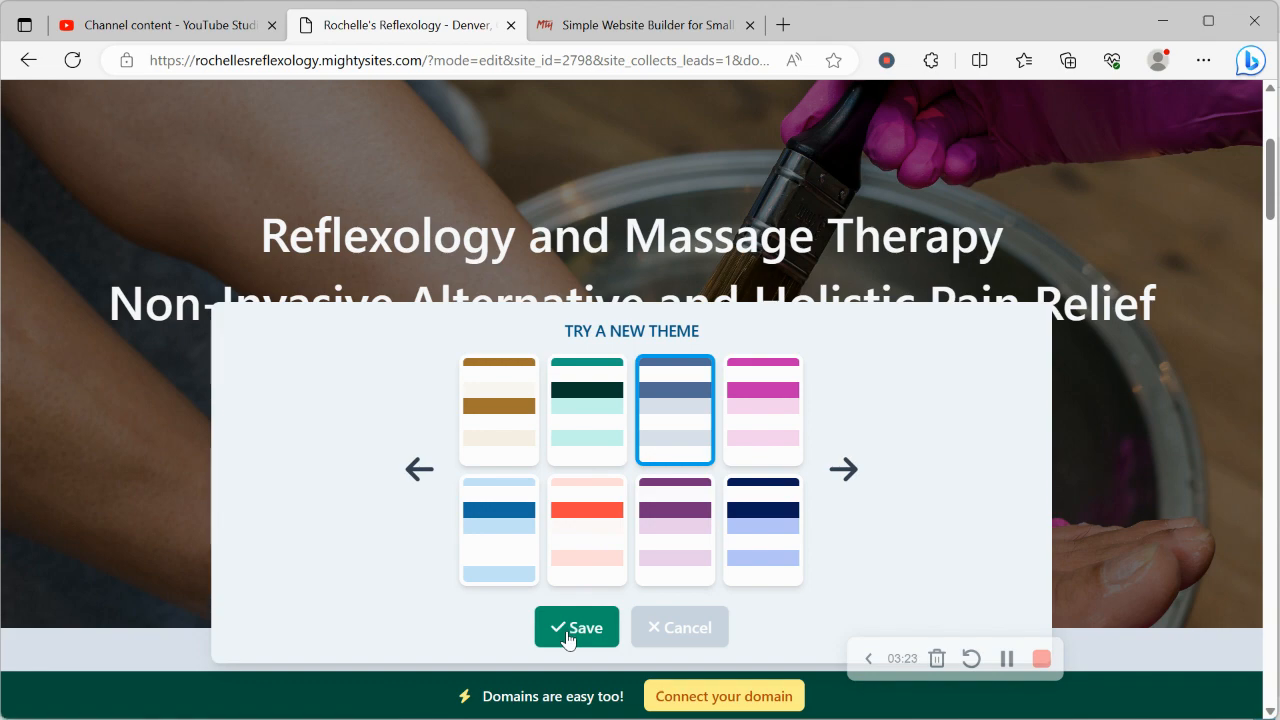
Step: Open the hero section's image options and search the photo library for "massage"
scroll(567, 640, "down", 6)
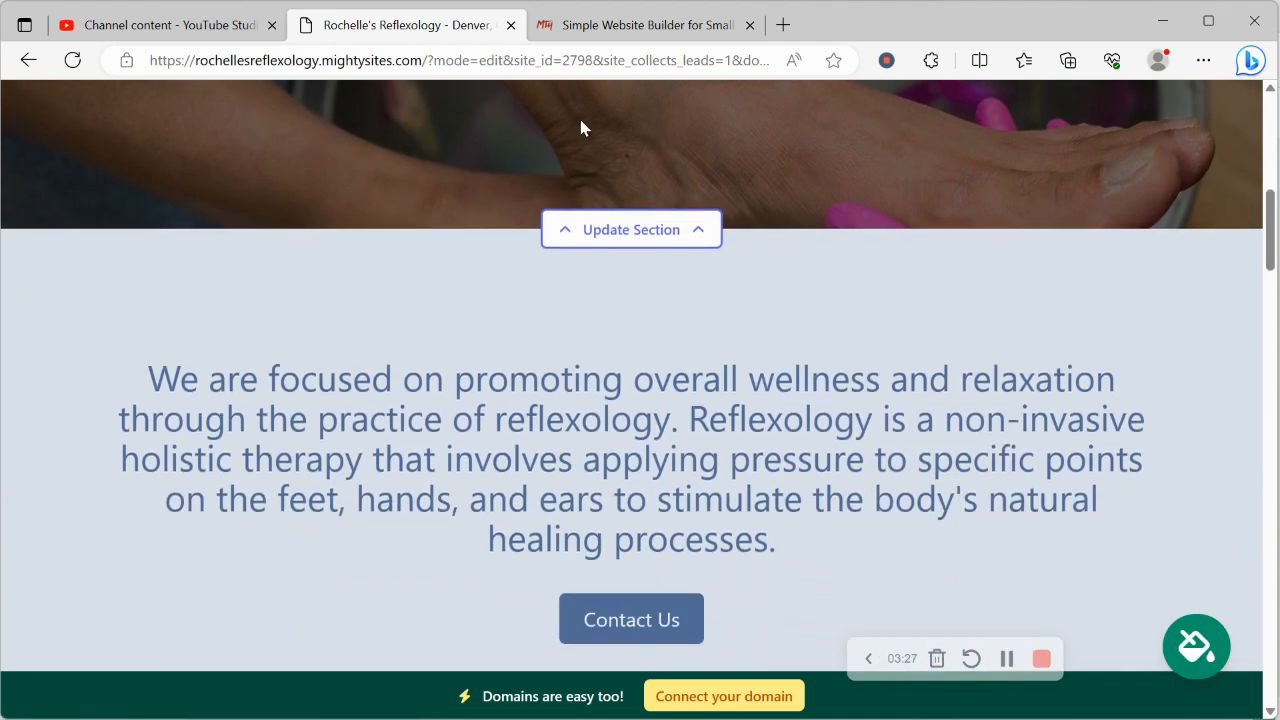
left_click(617, 229)
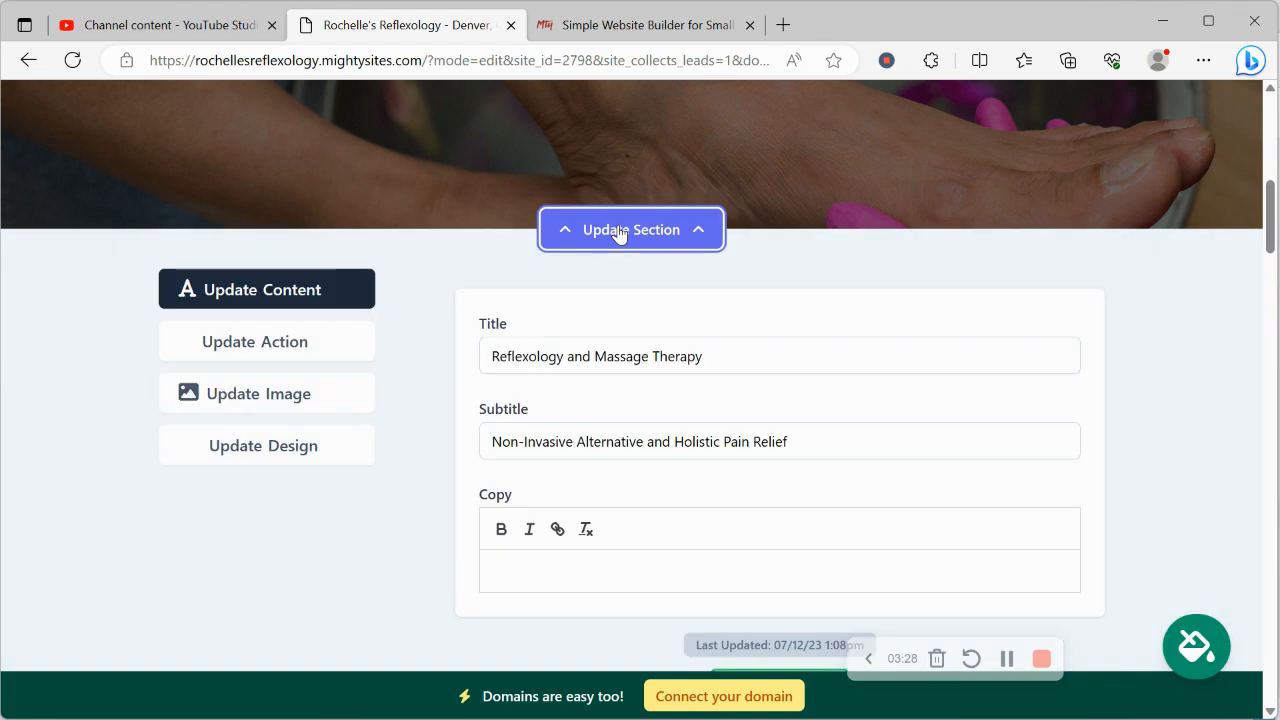
left_click(286, 395)
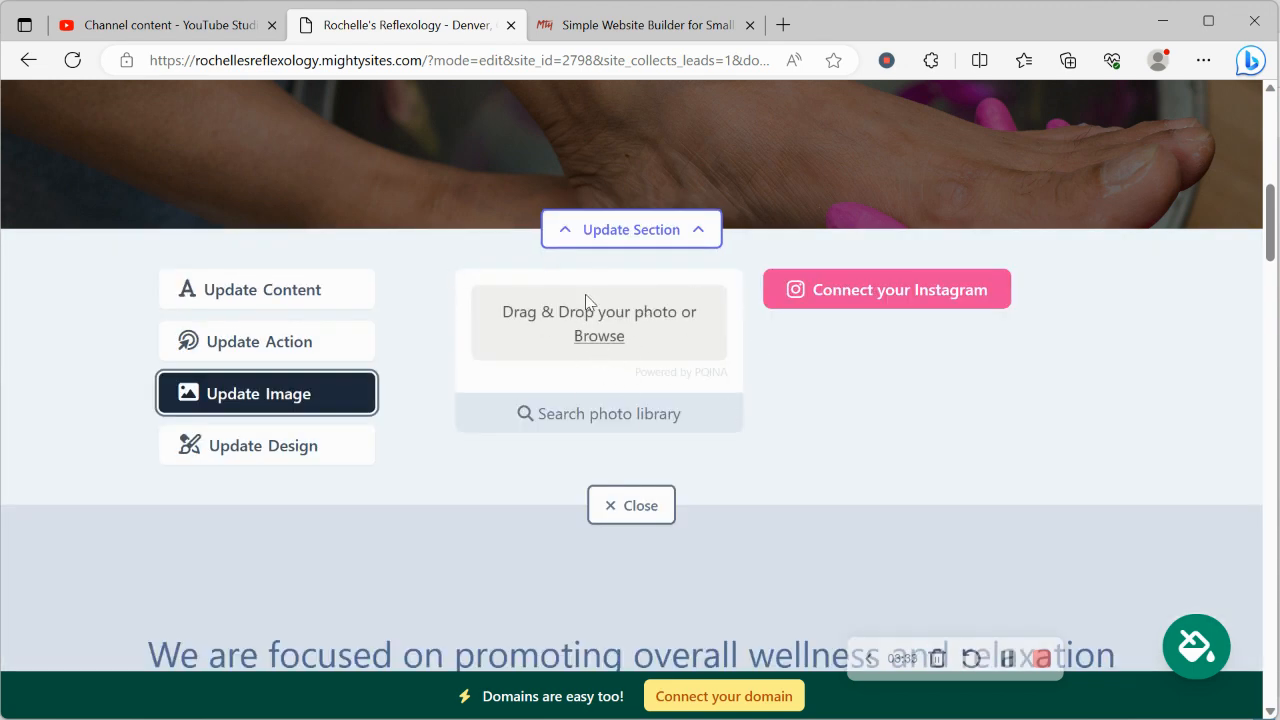
left_click(609, 426)
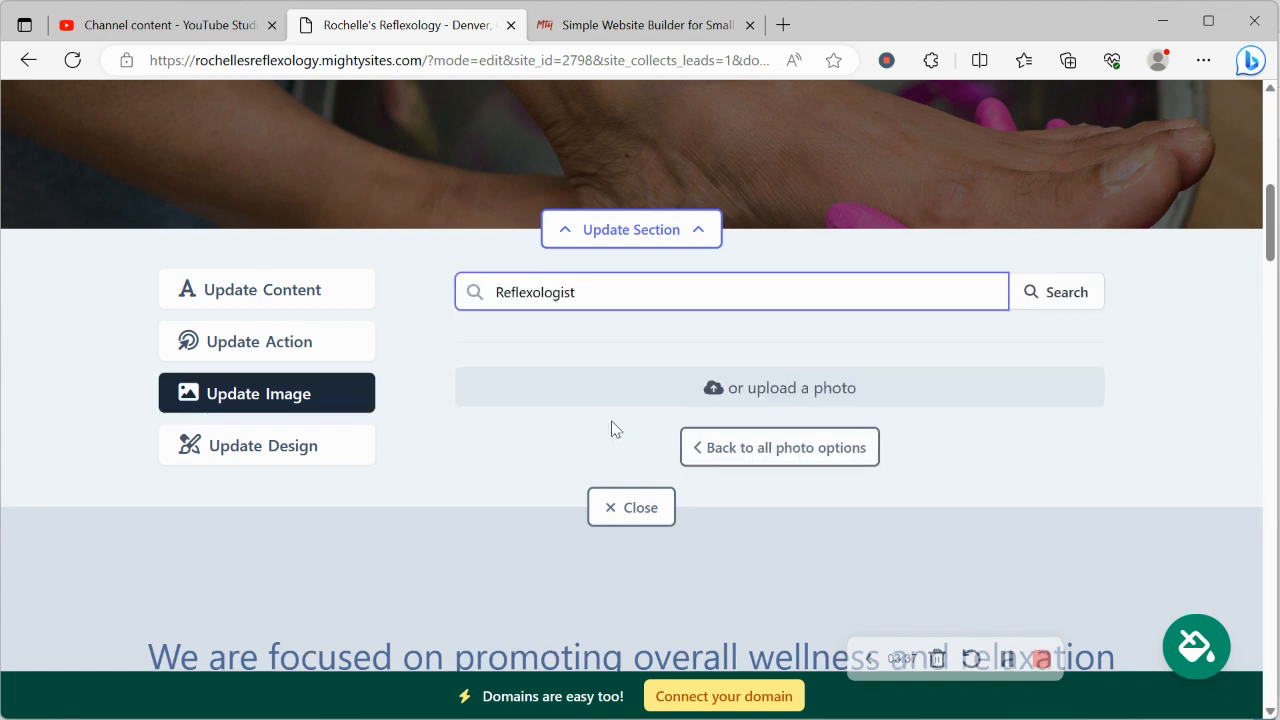
key("BackSpace")
double_click(637, 289)
type("m")
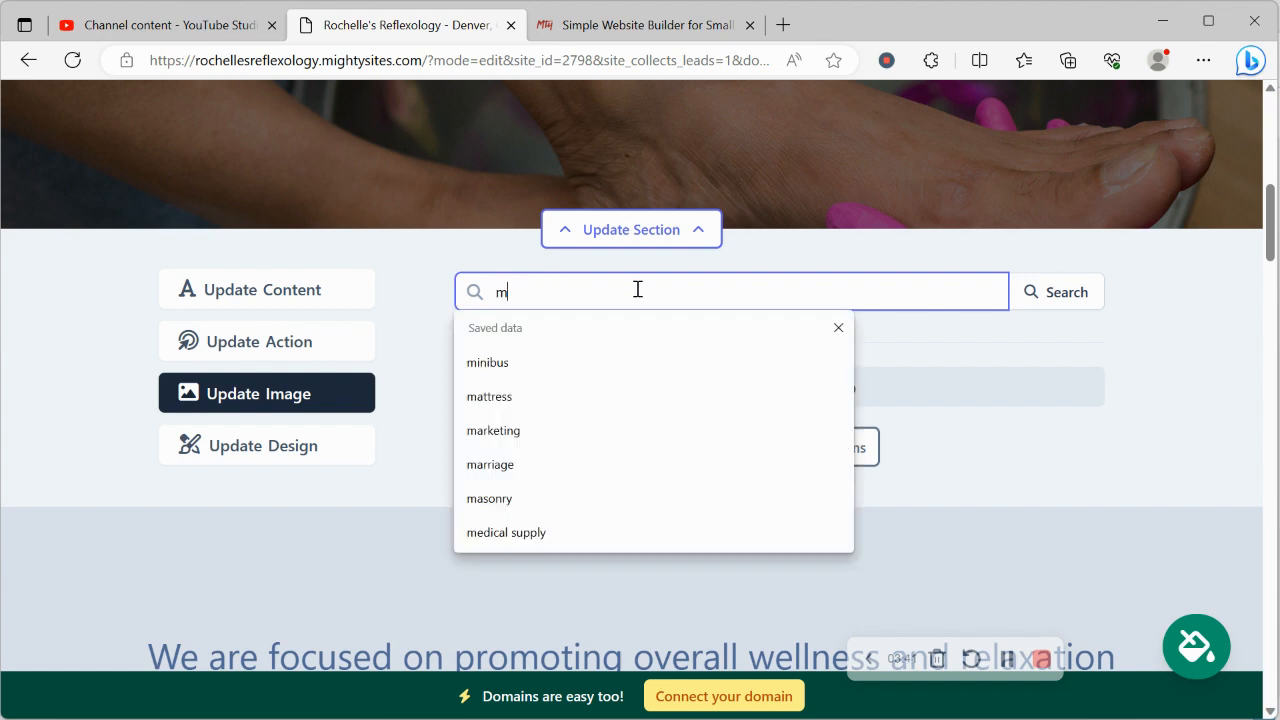
type("assage")
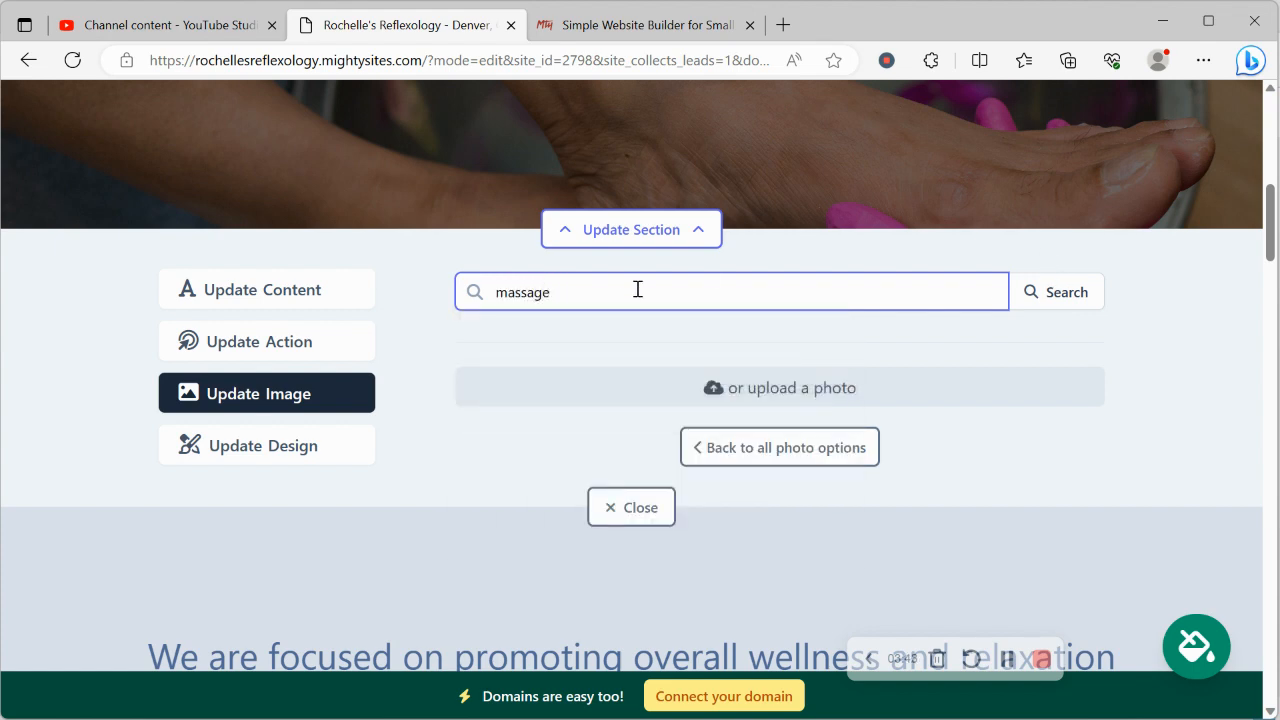
left_click(1051, 307)
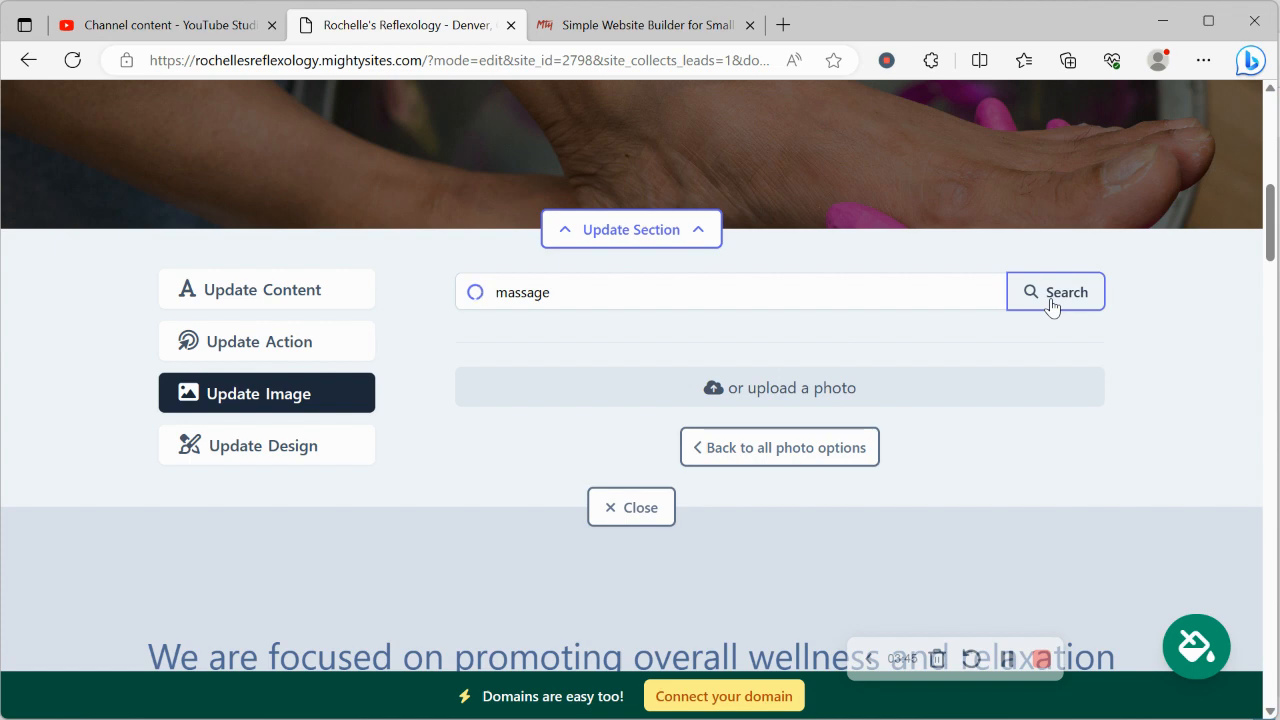
Step: Browse the massage photos and return to all photo options without choosing one
scroll(1164, 433, "down", 1)
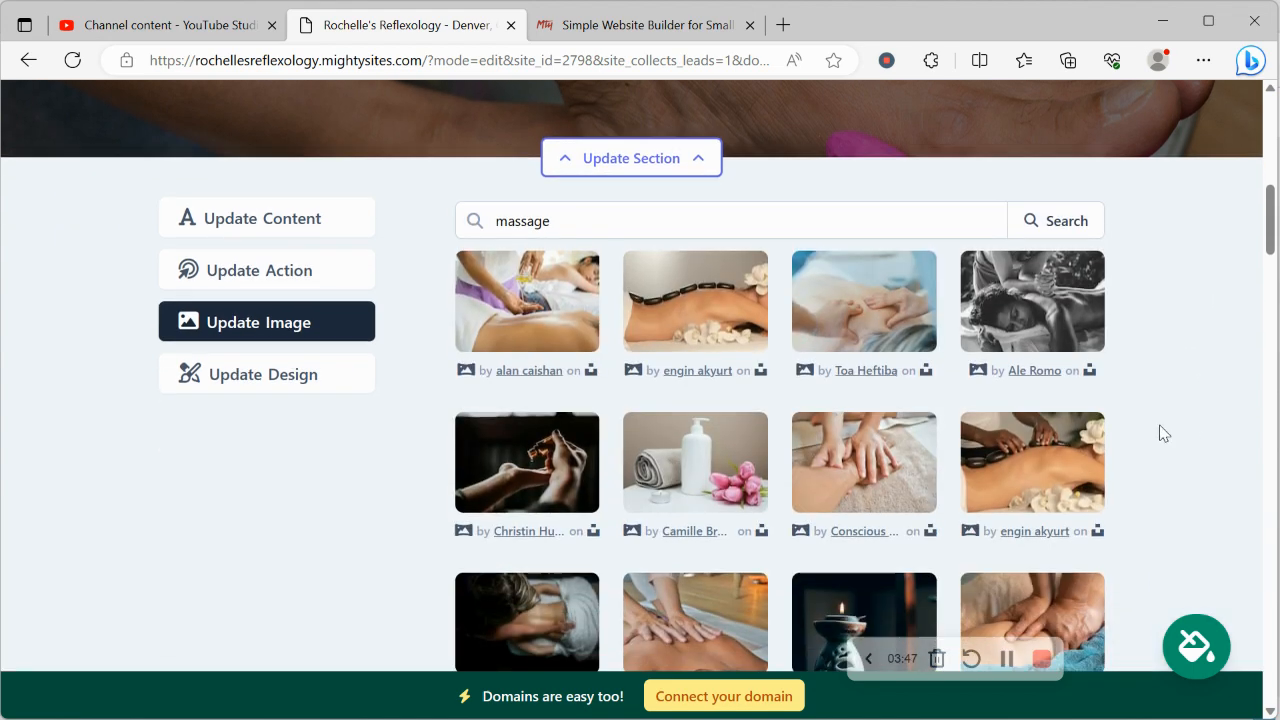
scroll(1160, 432, "down", 3)
left_click(763, 617)
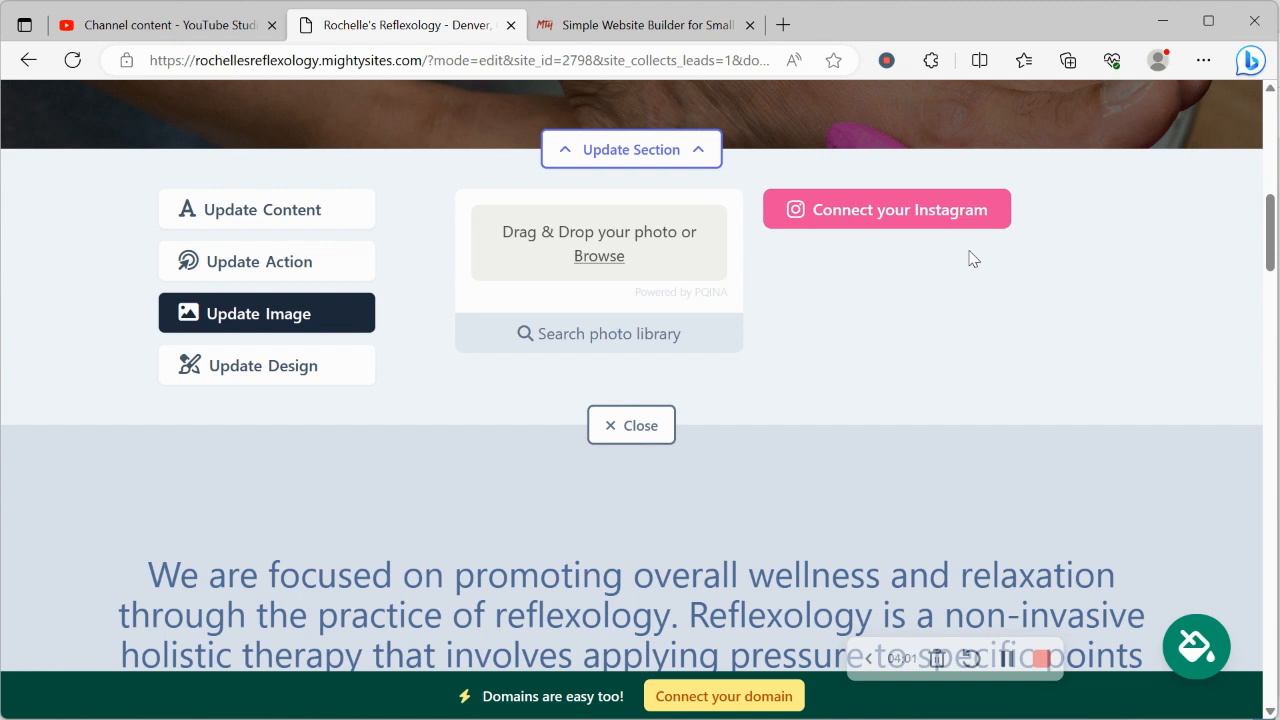
Step: Open the hero section's action settings and compare them with the "Schedule an Appointment" button on the page
scroll(826, 278, "up", 1)
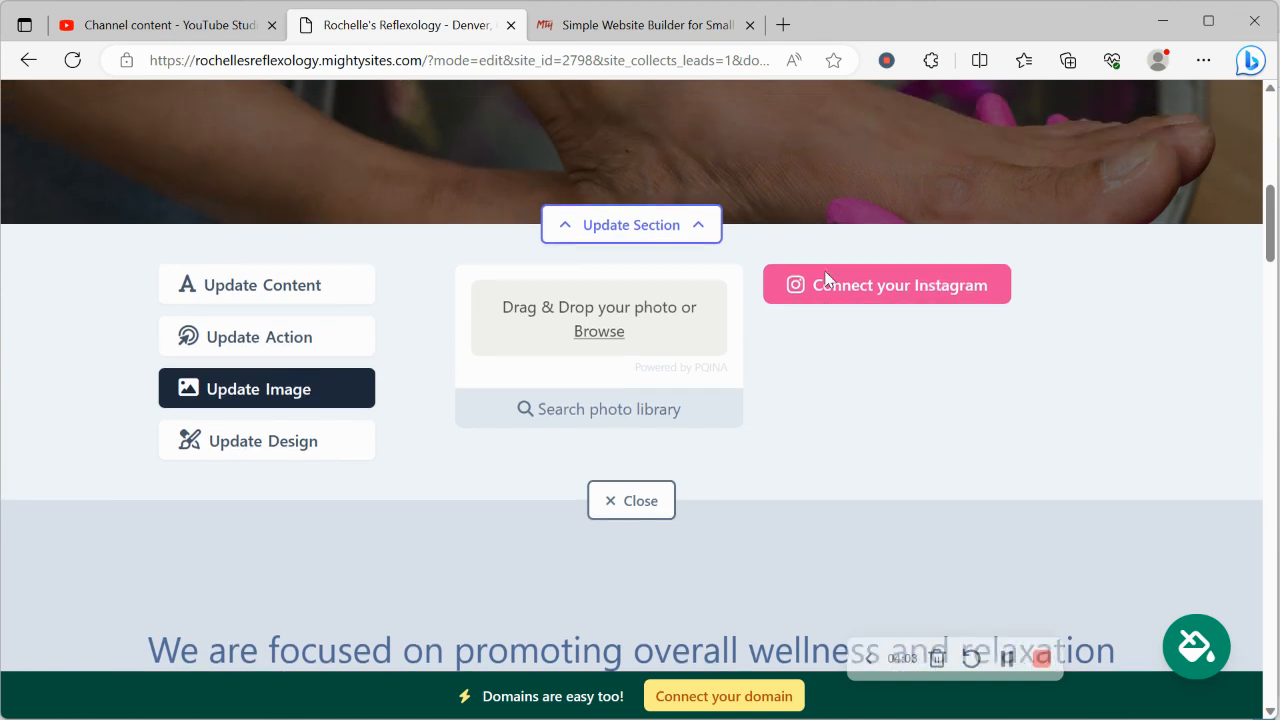
scroll(826, 278, "up", 1)
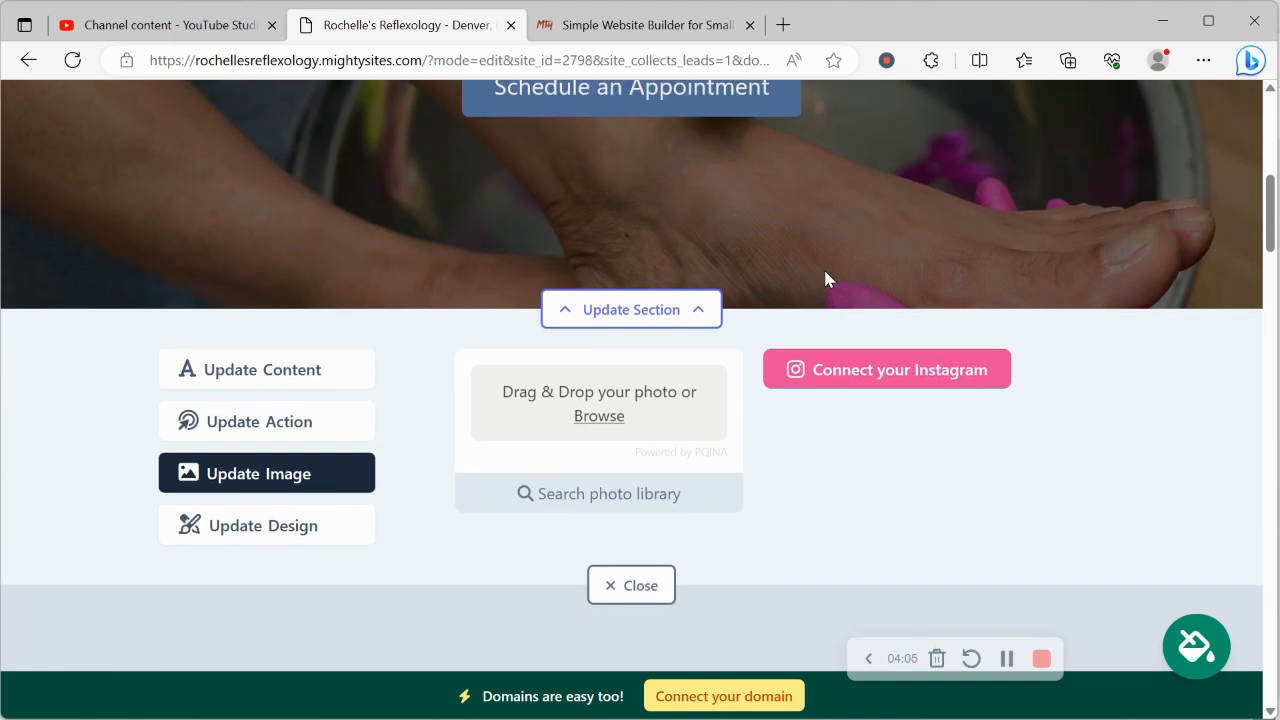
left_click(312, 428)
scroll(313, 430, "down", 1)
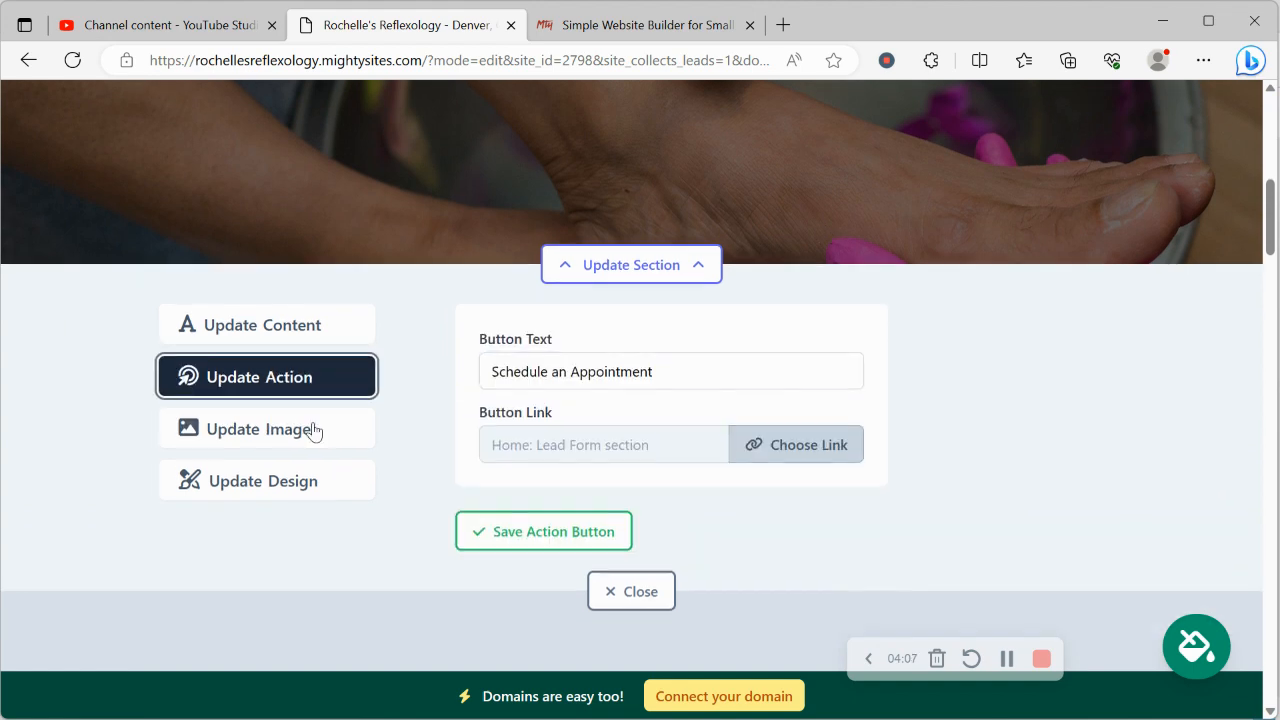
scroll(313, 430, "up", 6)
scroll(313, 430, "down", 1)
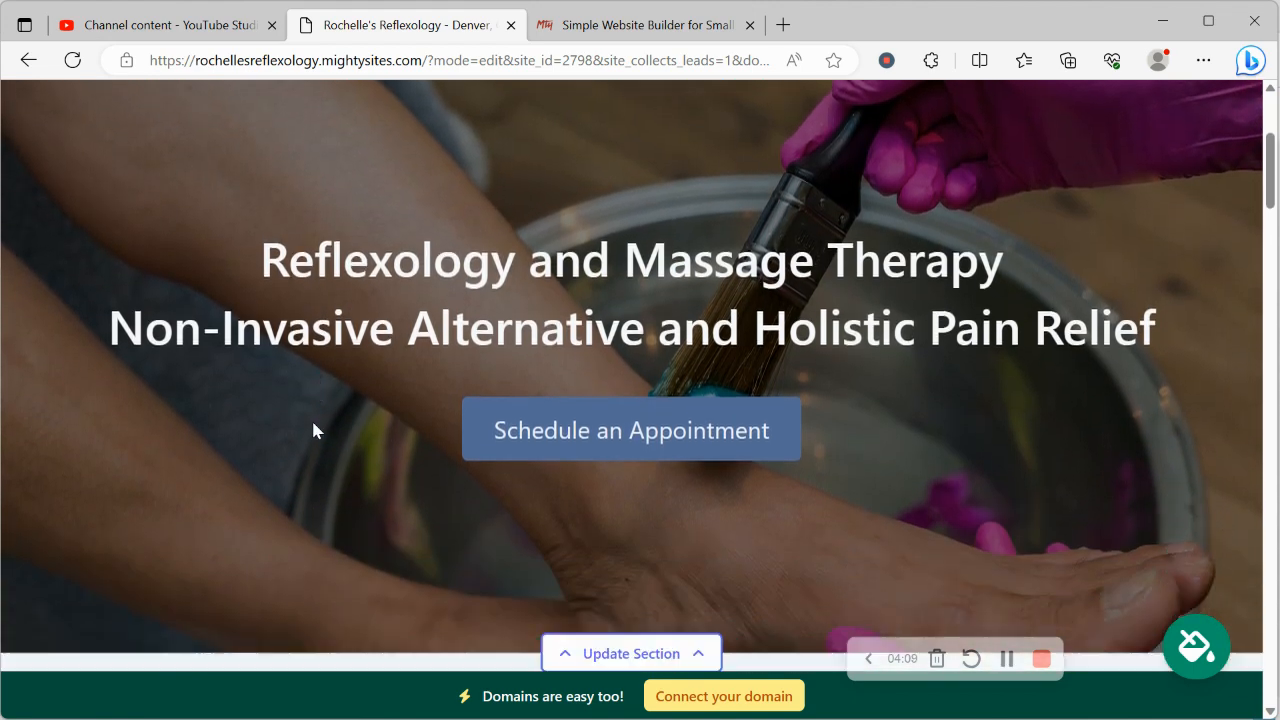
scroll(313, 430, "down", 4)
scroll(727, 494, "up", 1)
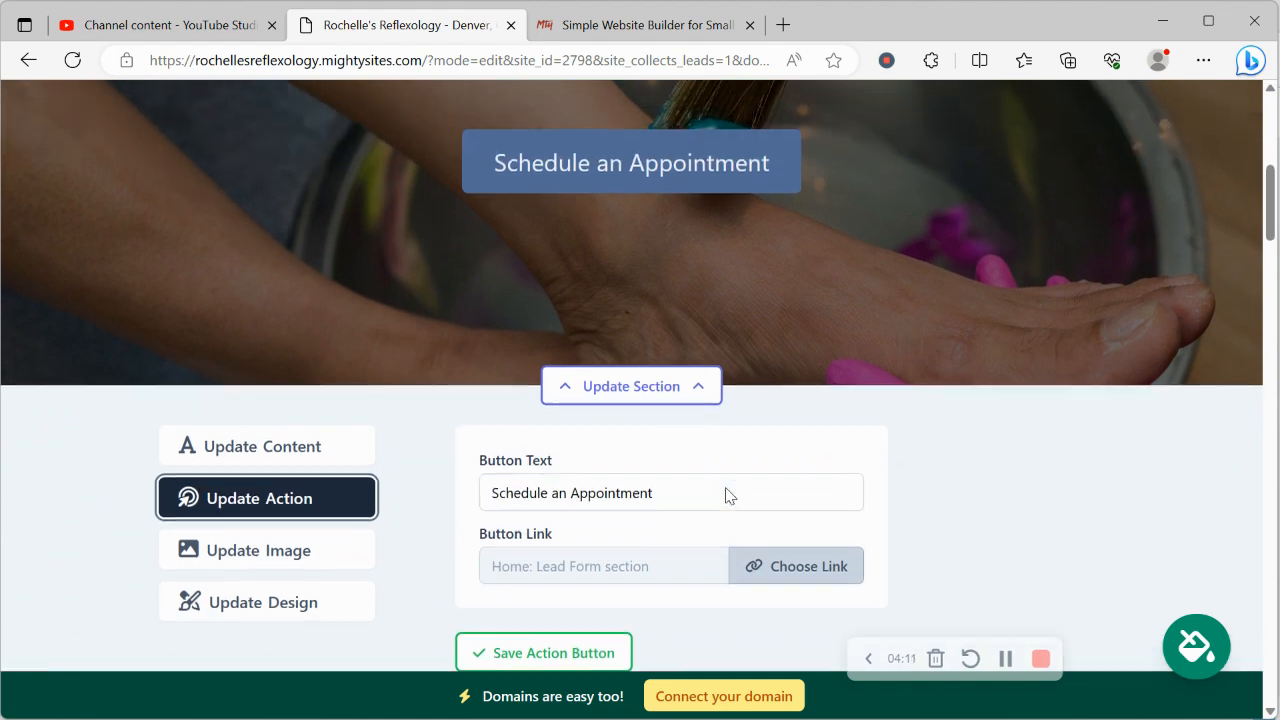
scroll(727, 494, "up", 2)
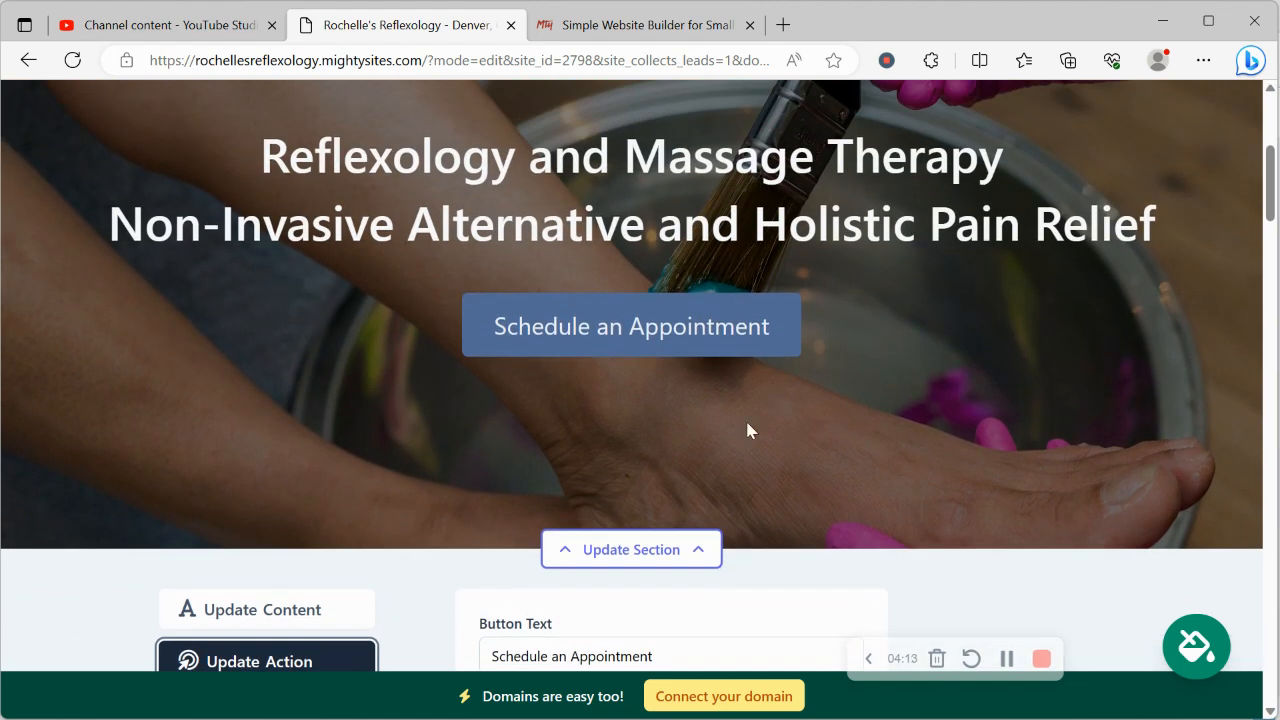
scroll(571, 334, "down", 3)
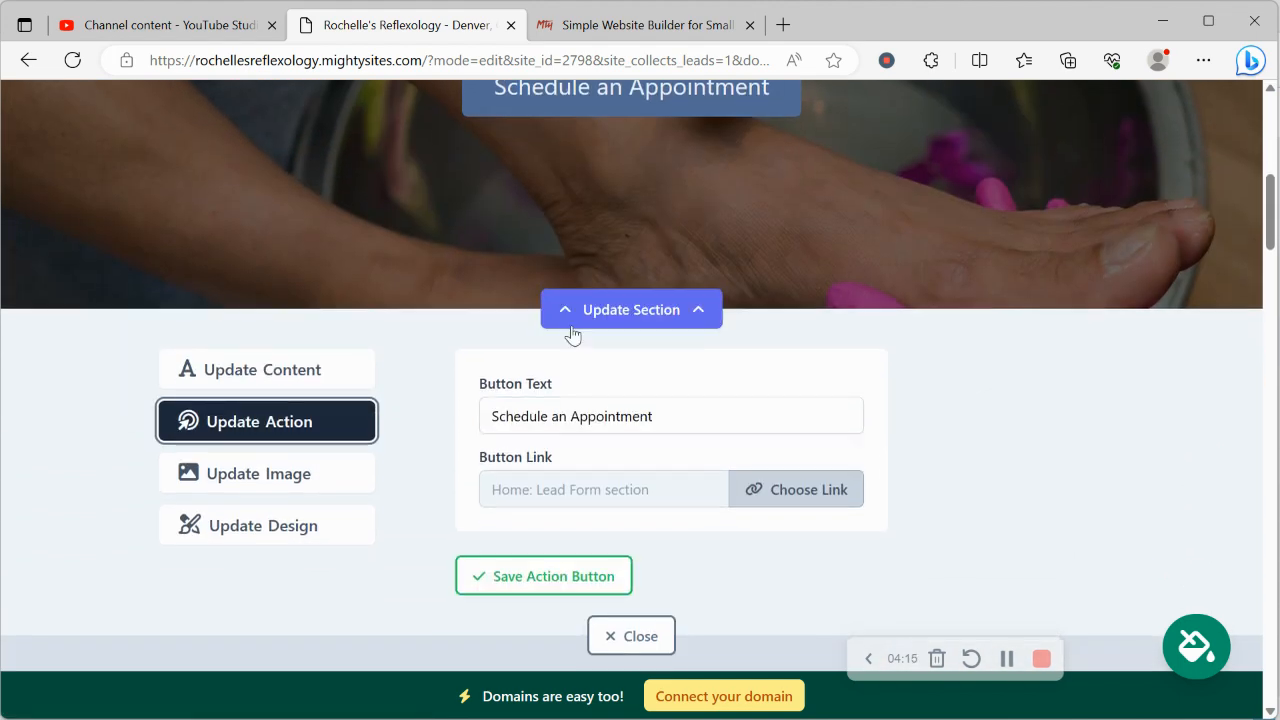
Step: Review the Another Website and PDF File link options for the "Schedule an Appointment" button and cancel the link choice
left_click(792, 505)
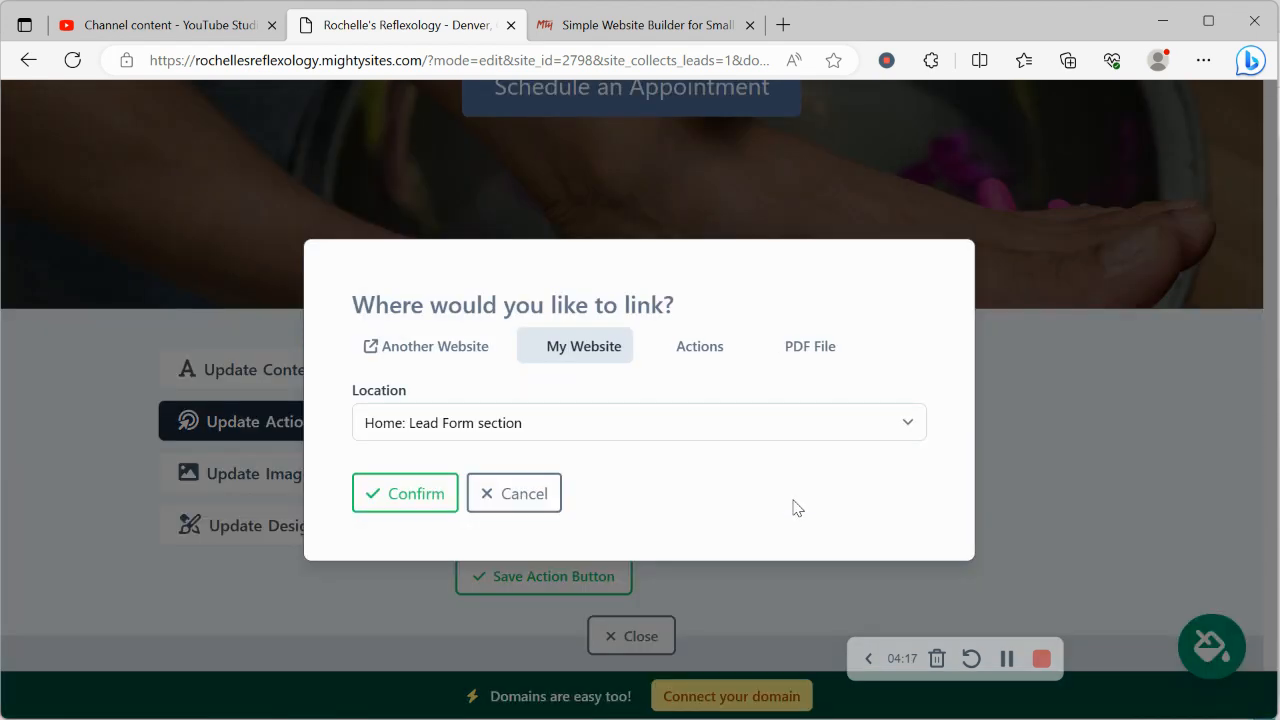
left_click(441, 334)
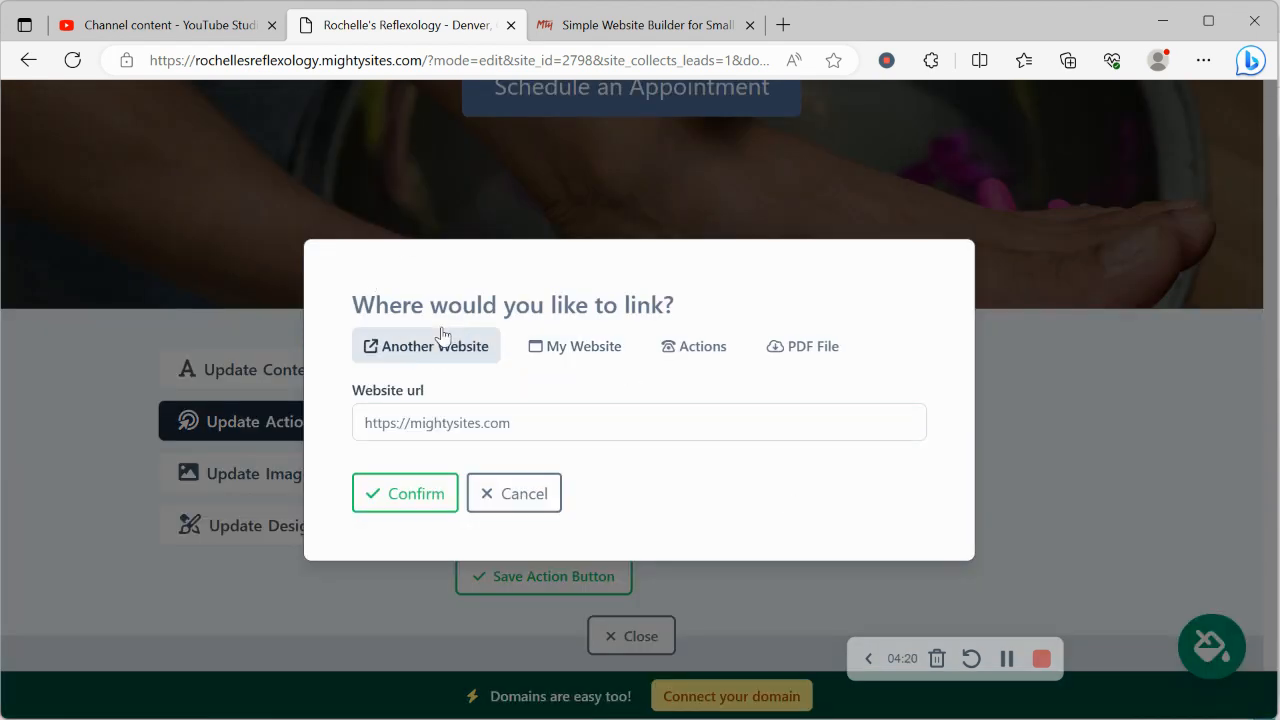
left_click(814, 348)
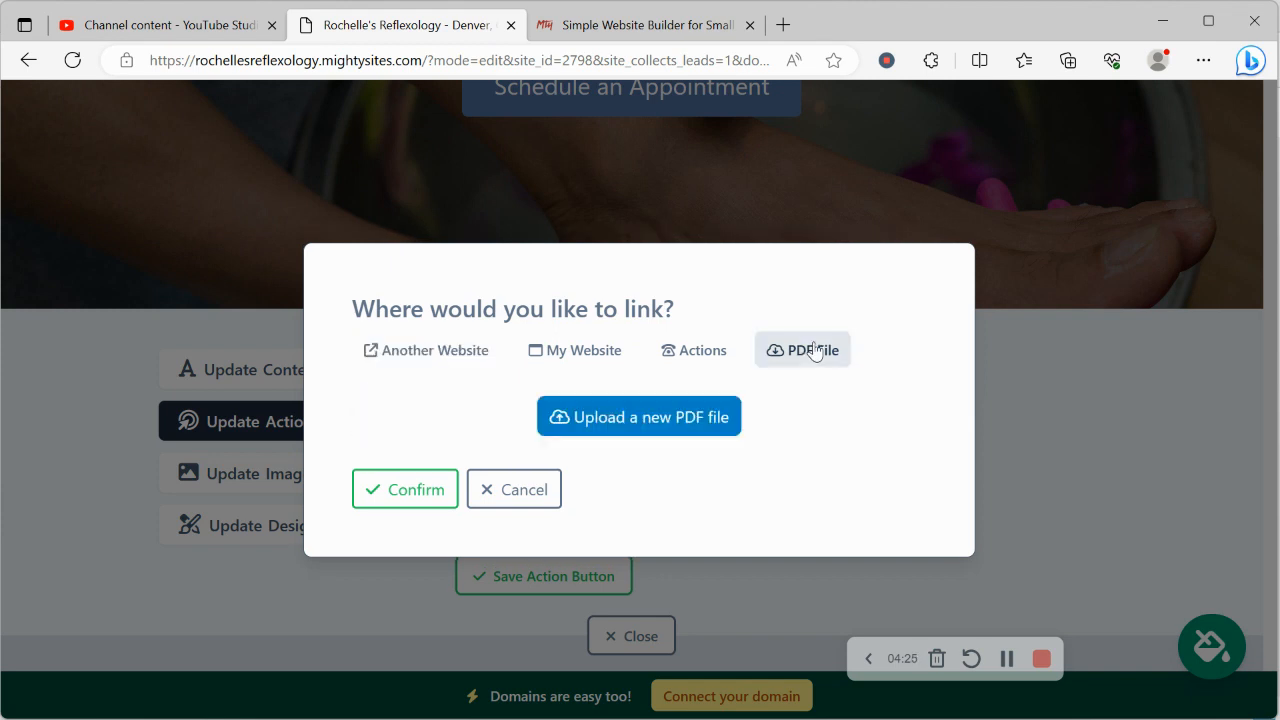
left_click(522, 505)
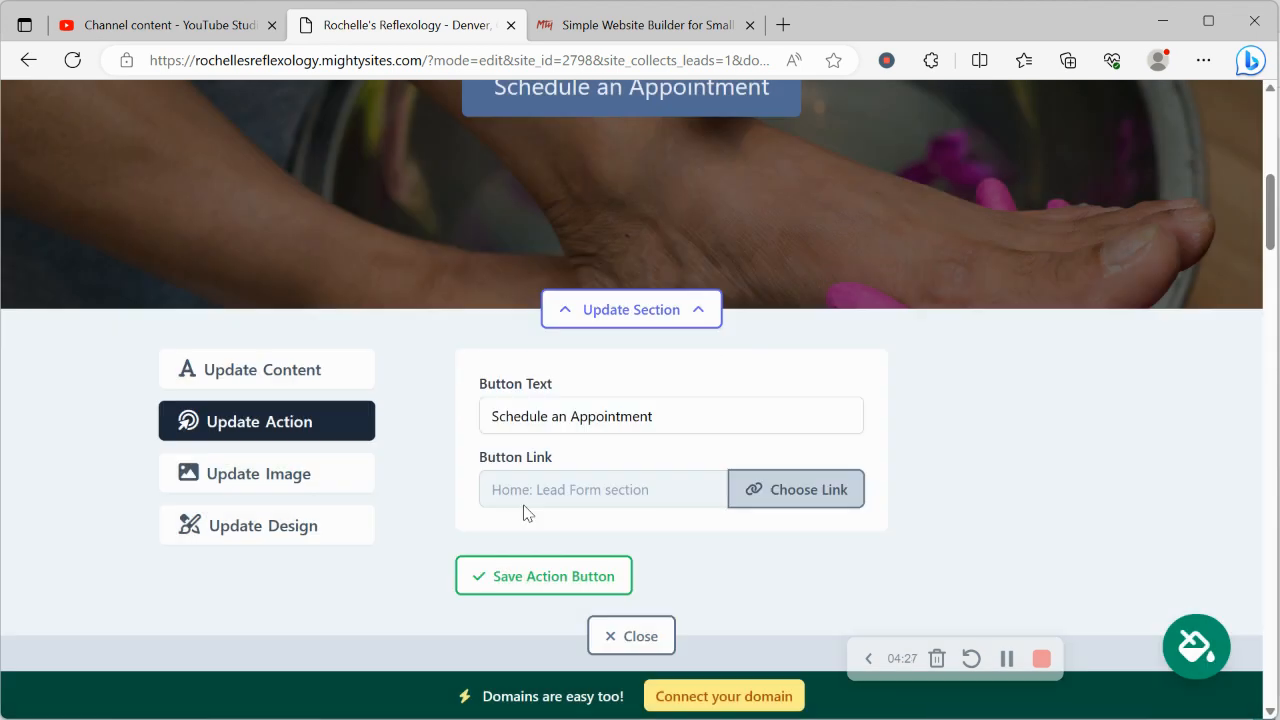
Step: Open the hero section's content settings and compare the title and subtitle fields with the headings on the page
left_click(284, 367)
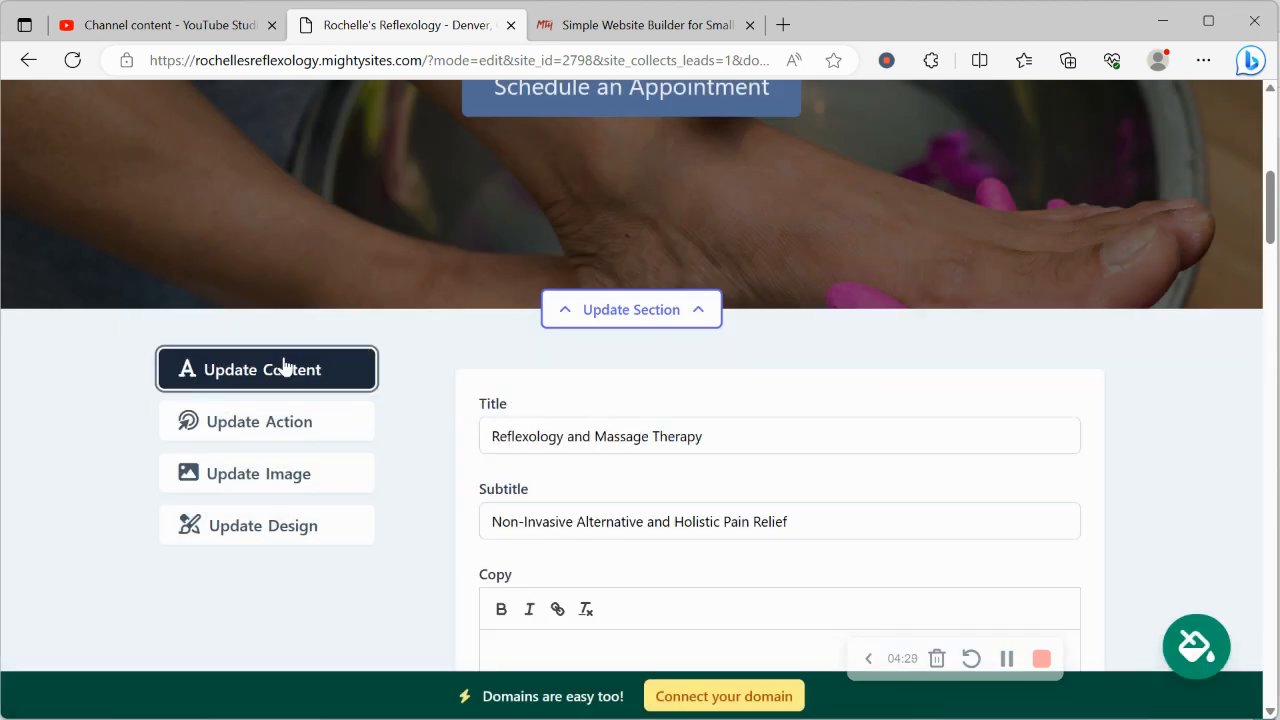
scroll(285, 364, "down", 3)
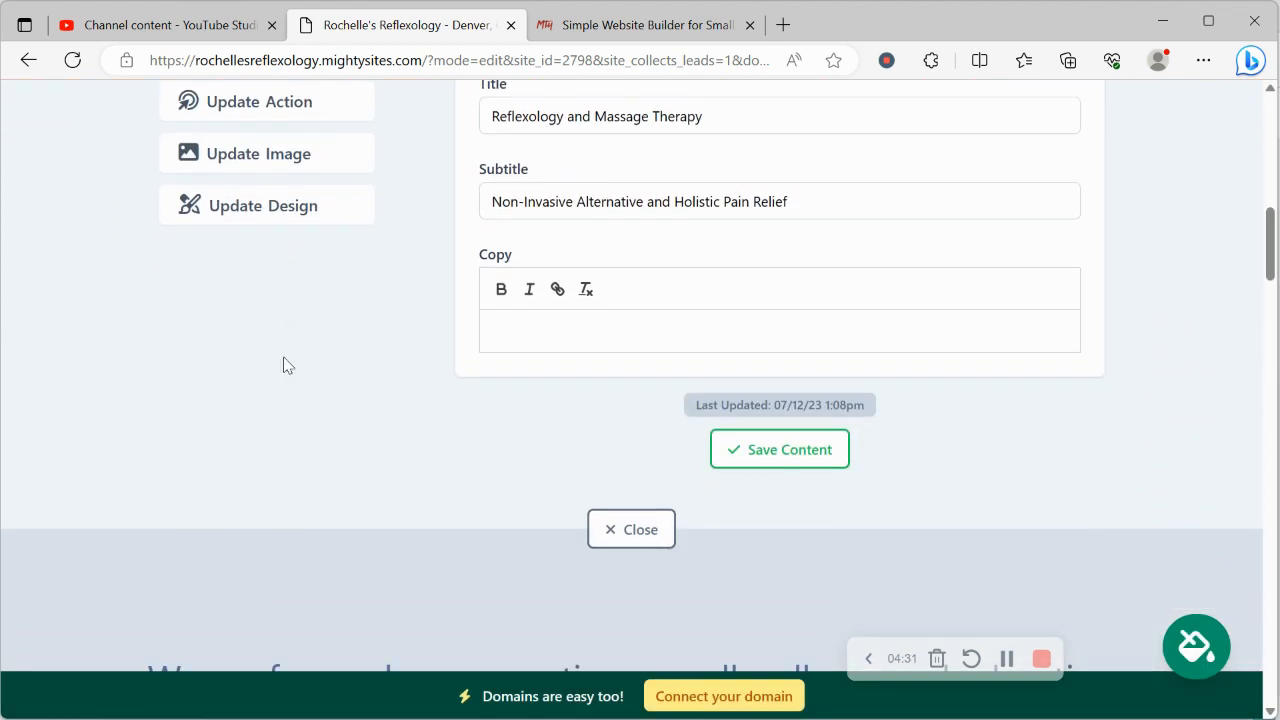
scroll(286, 363, "up", 8)
left_click_drag(267, 372, 1218, 469)
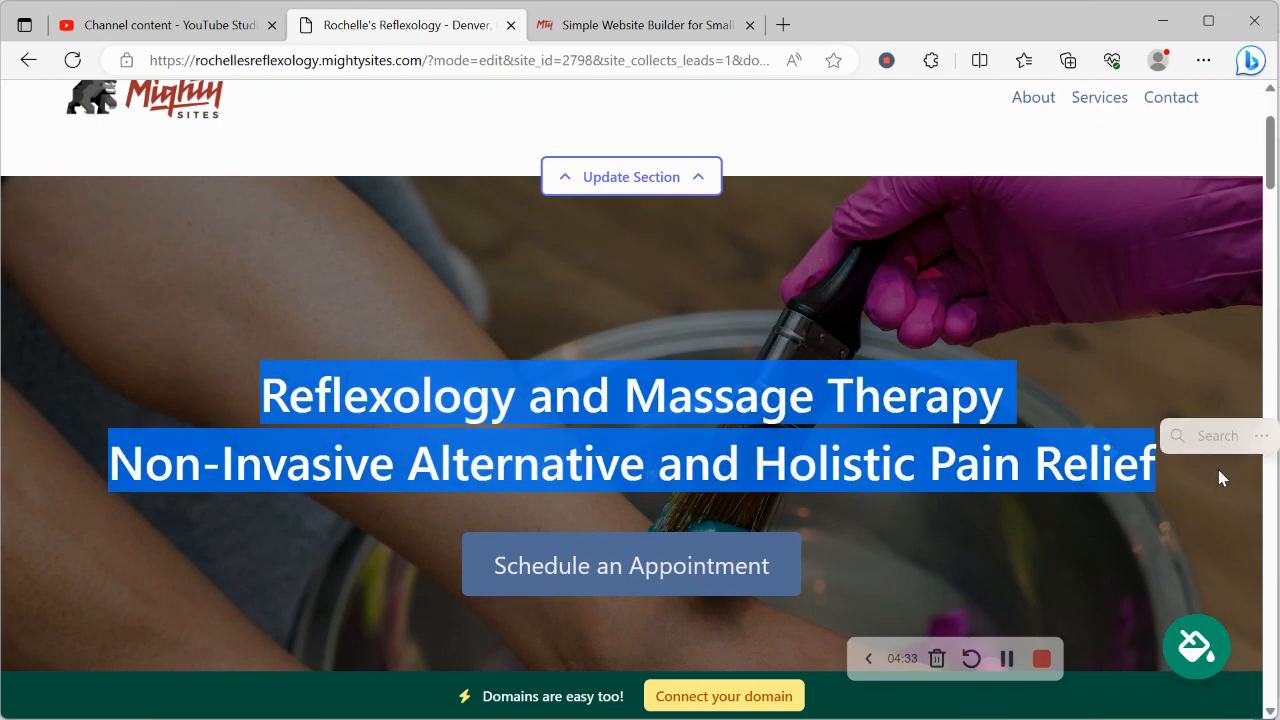
left_click(832, 538)
Step: Look over the remaining page sections, from About Us through the Get In Touch form to the footer
scroll(832, 538, "down", 5)
scroll(832, 538, "down", 15)
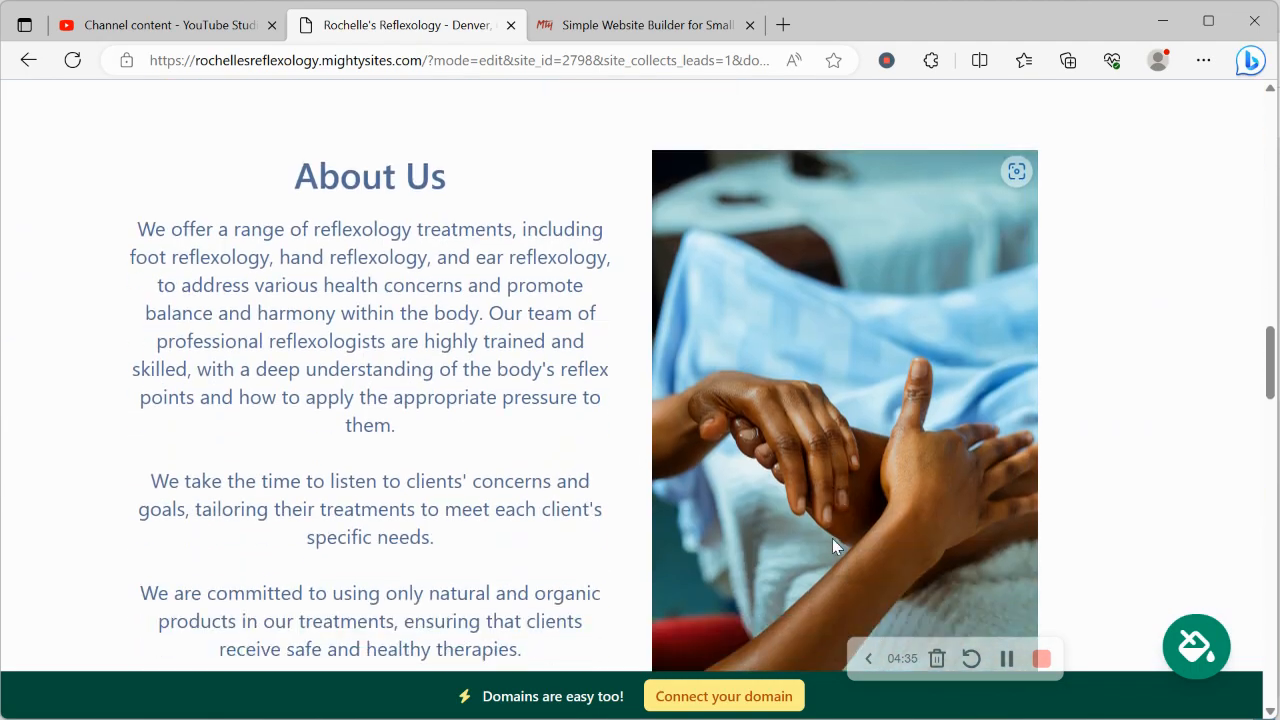
scroll(832, 538, "down", 10)
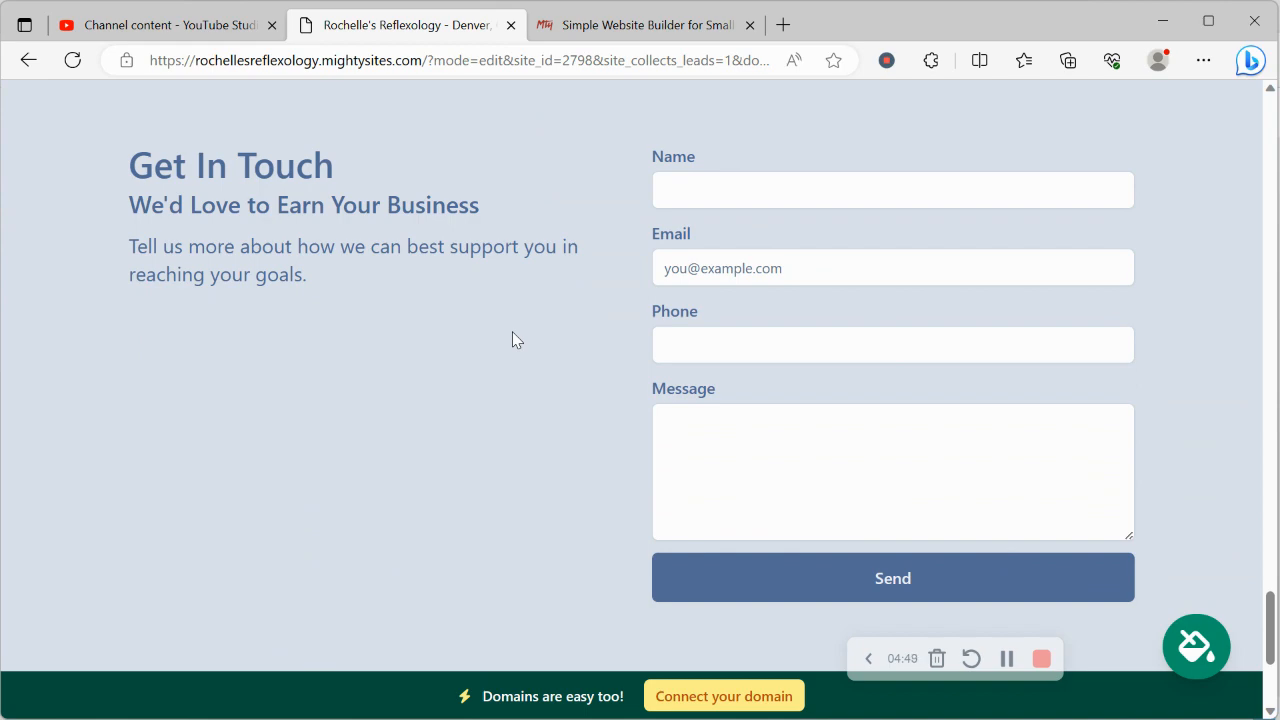
scroll(512, 340, "down", 2)
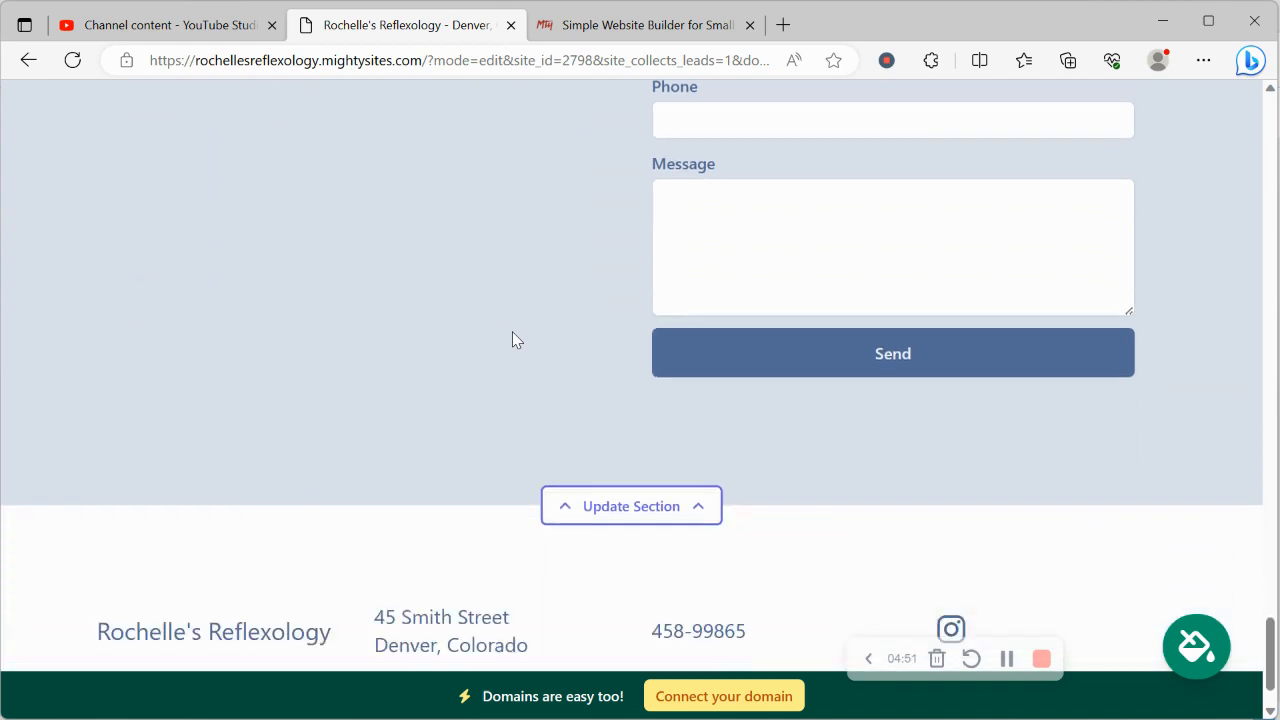
scroll(512, 340, "up", 3)
scroll(512, 331, "up", 15)
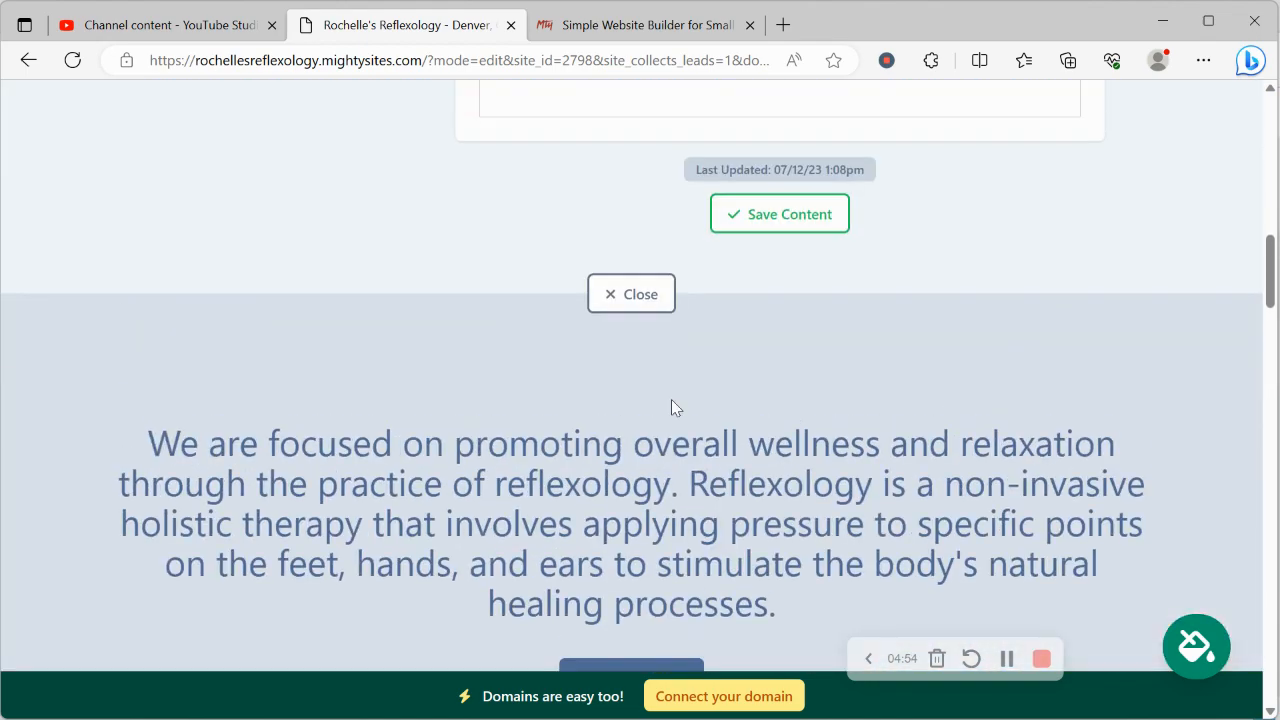
Step: Open the domain connection options and return to the website dashboard
left_click(733, 696)
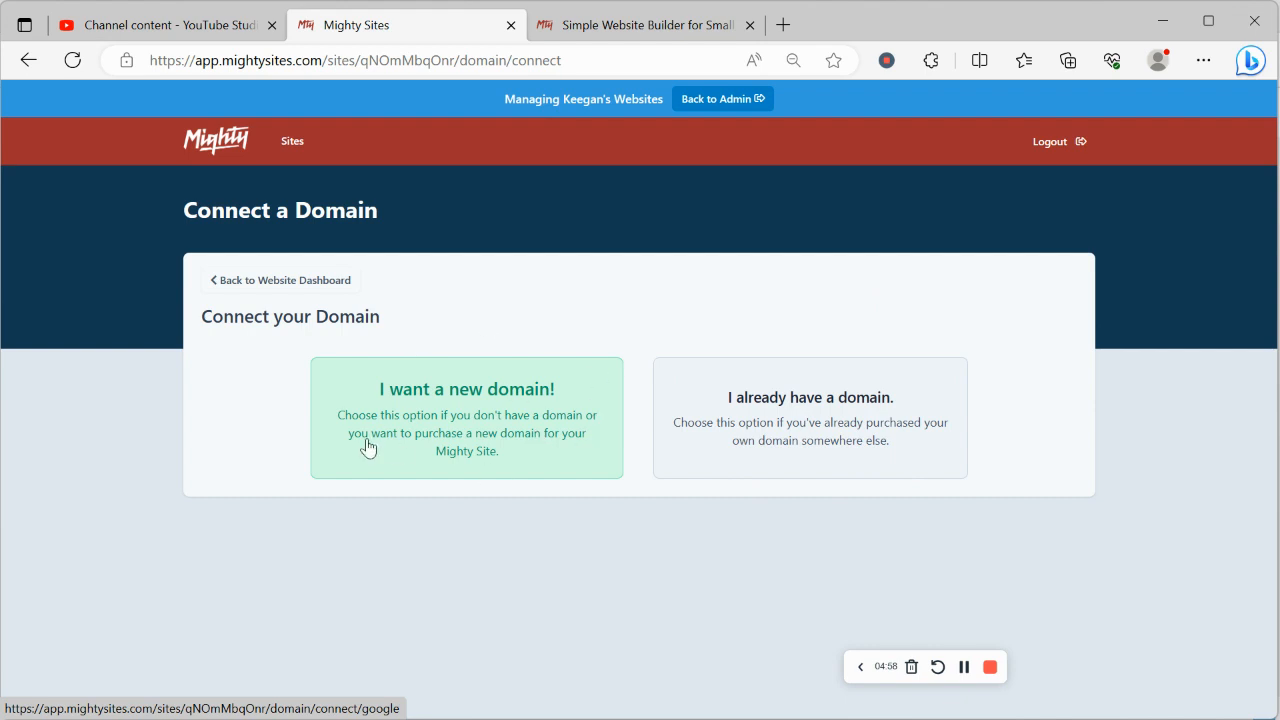
left_click(345, 288)
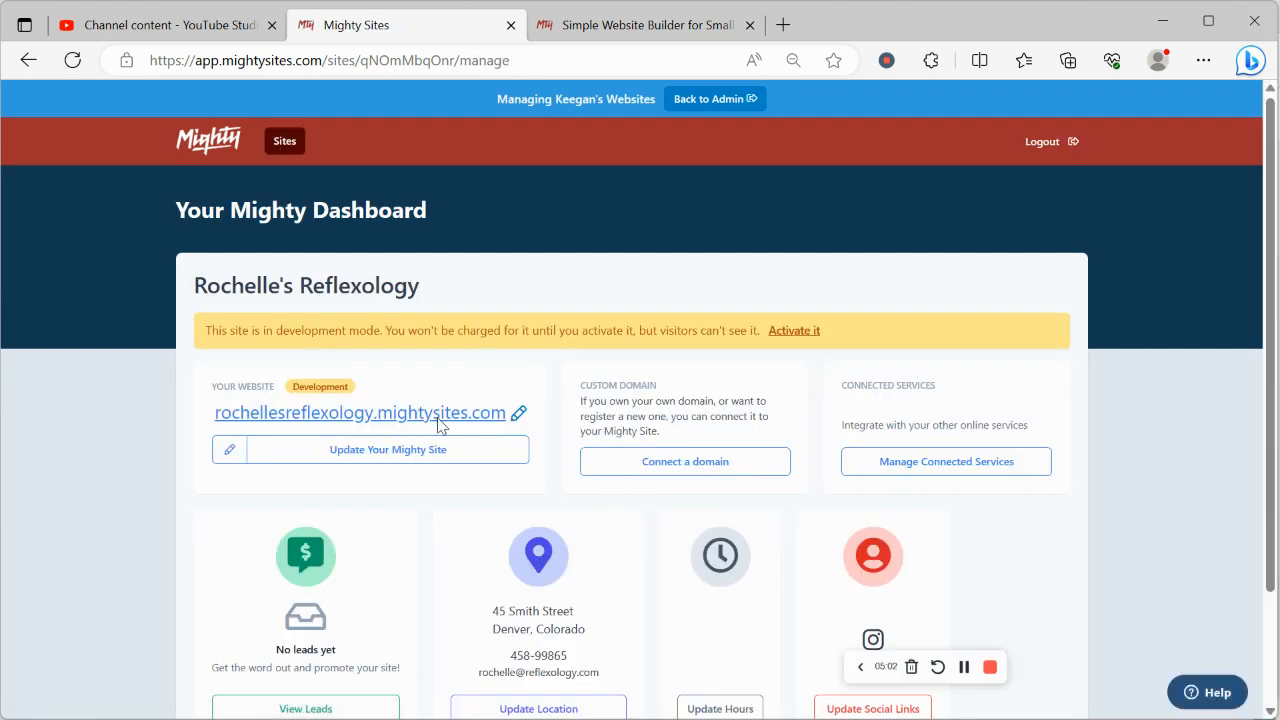
Step: Open the website's own address from the dashboard and look through the page outside editing mode
left_click(436, 414)
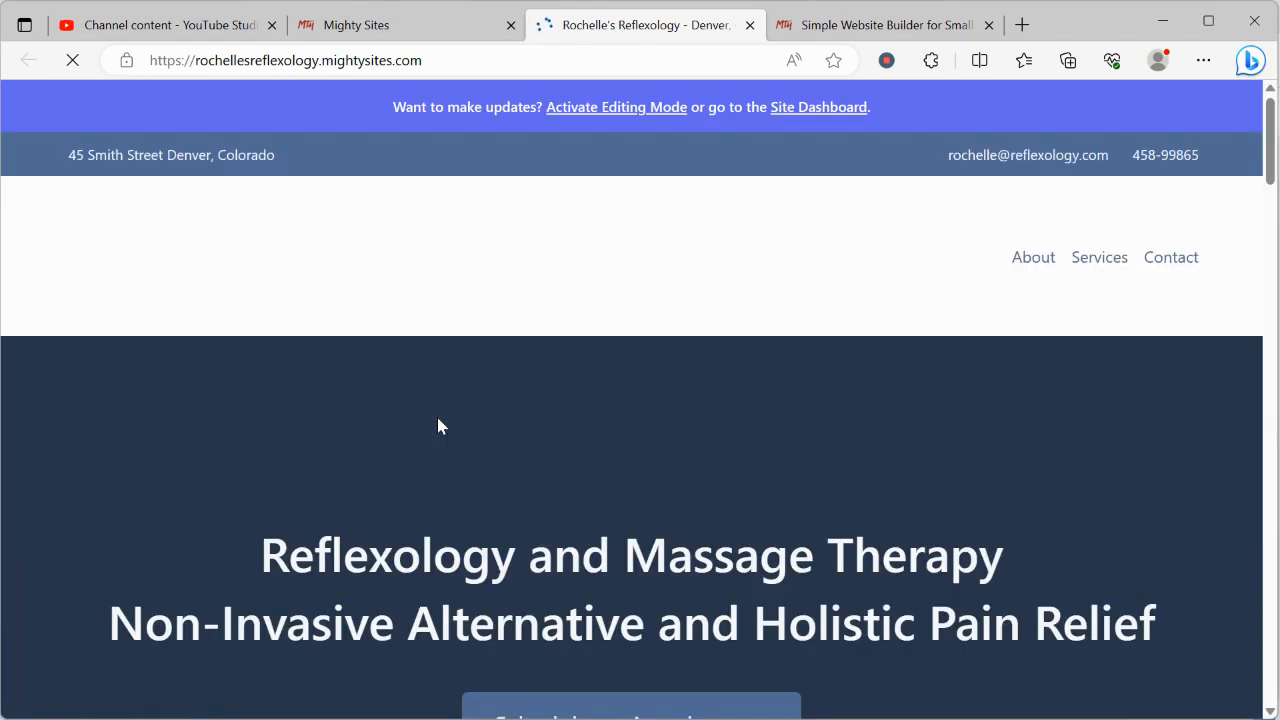
scroll(437, 417, "down", 5)
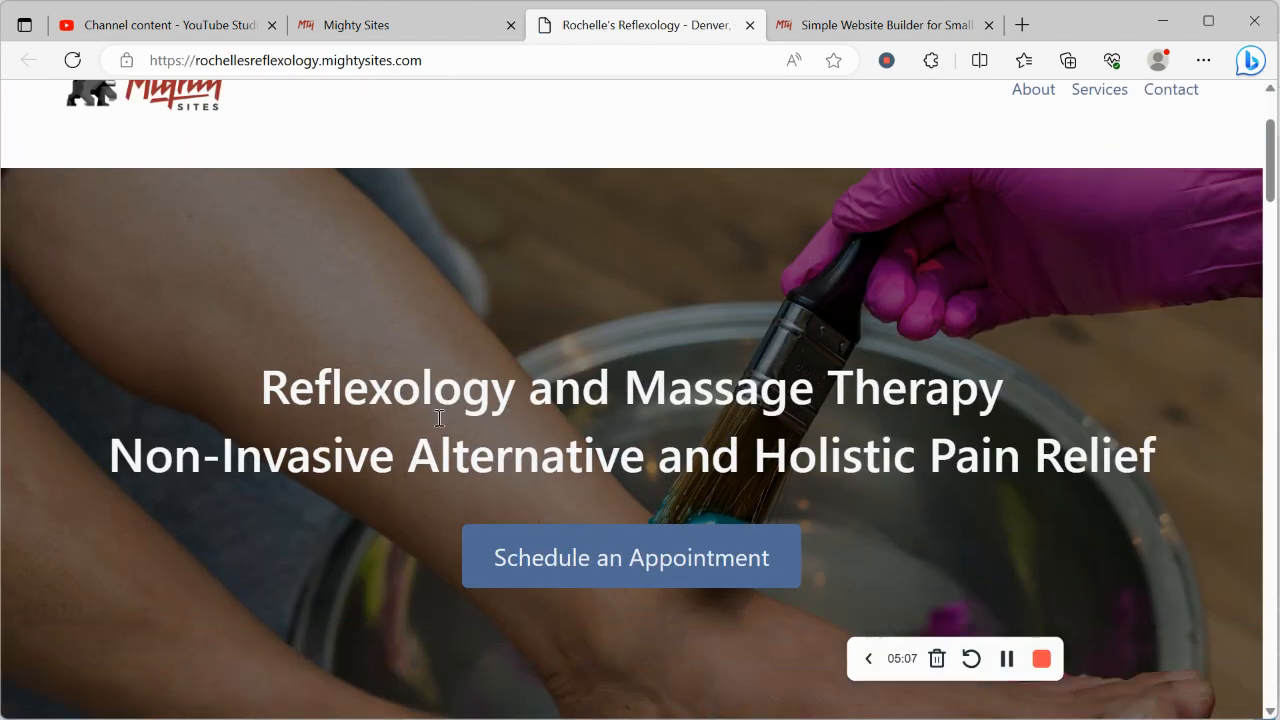
scroll(437, 418, "down", 5)
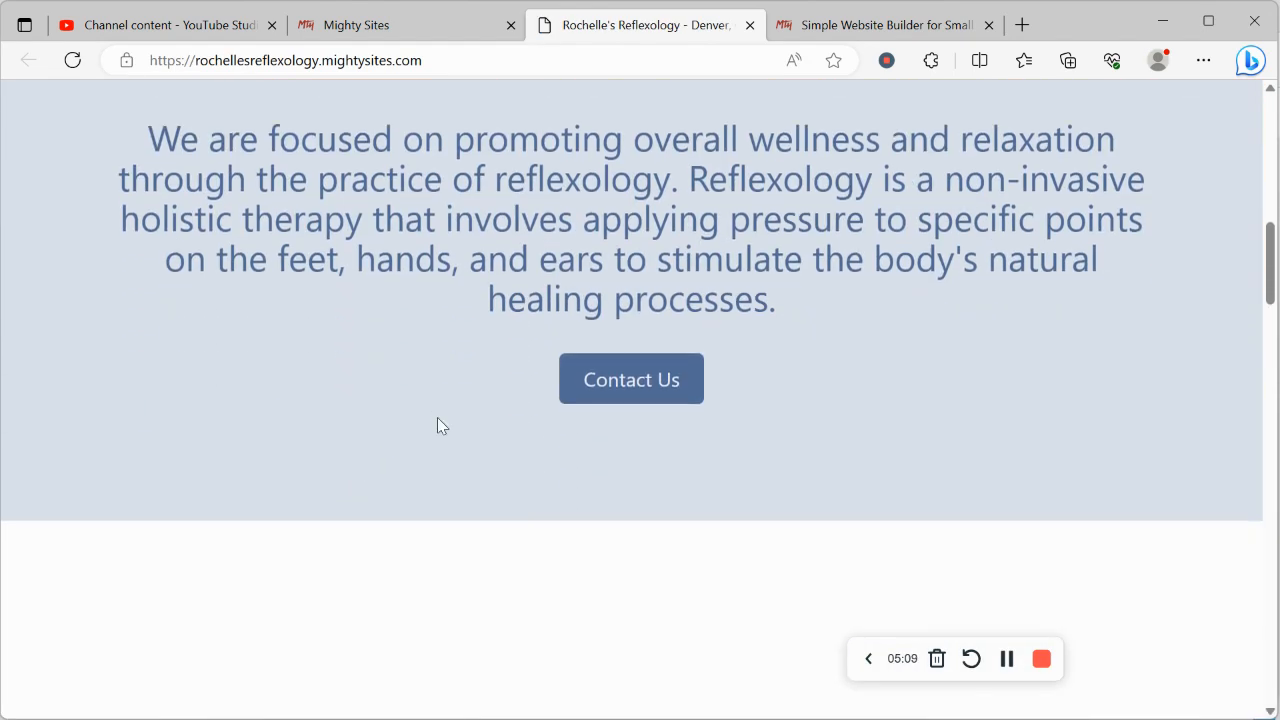
scroll(437, 418, "down", 5)
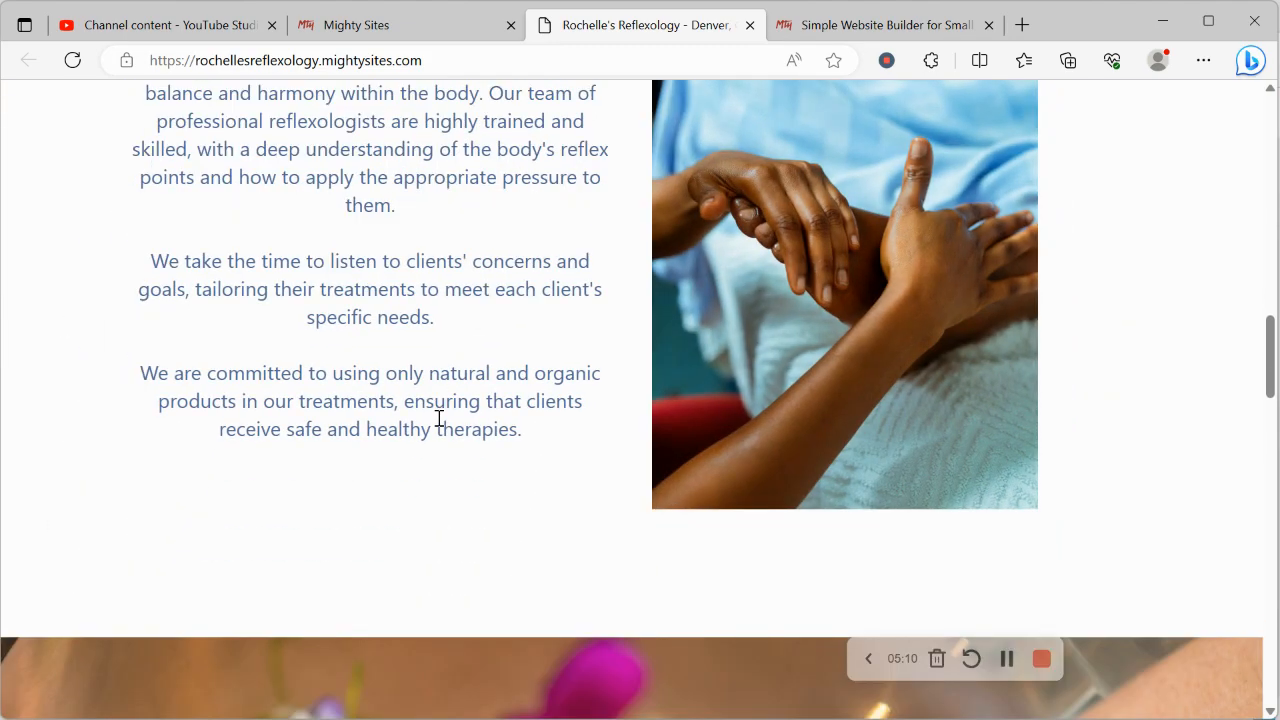